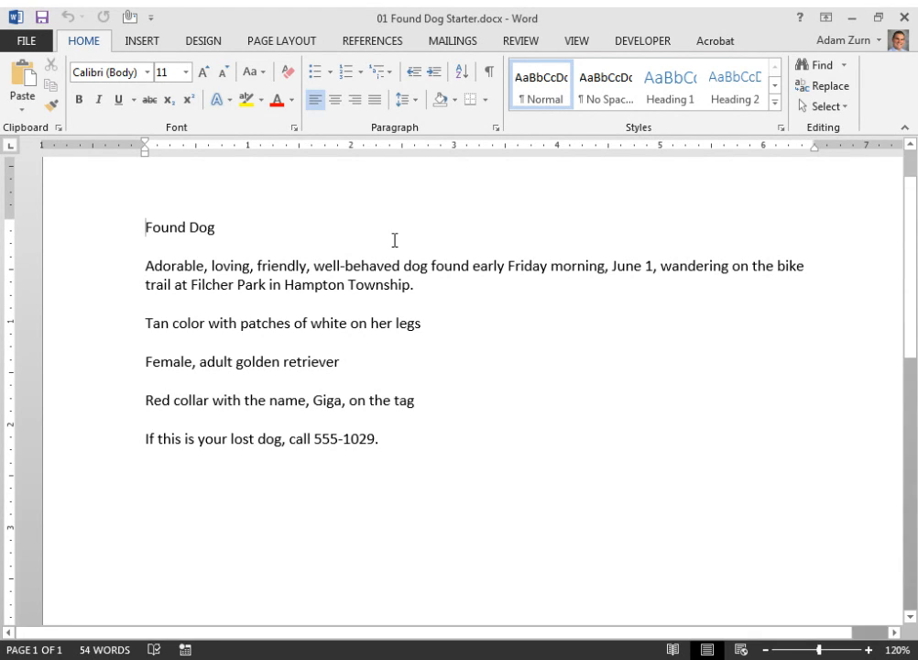
# Format the "Found Dog" title in bold with a blue outlined text effect and dark gold paragraph shading
pyautogui.tripleClick(199, 227)
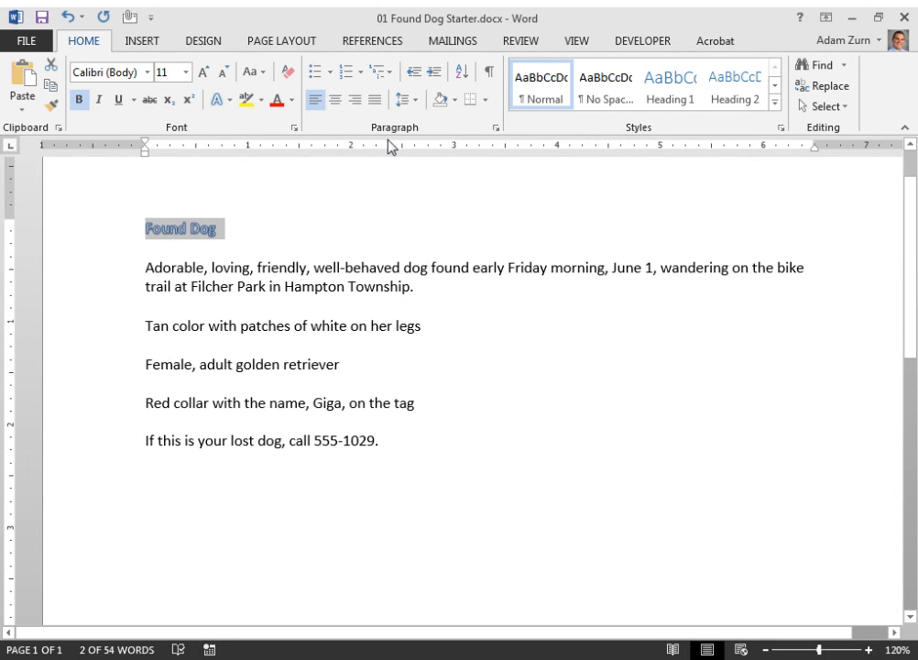
pyautogui.click(456, 100)
pyautogui.click(552, 207)
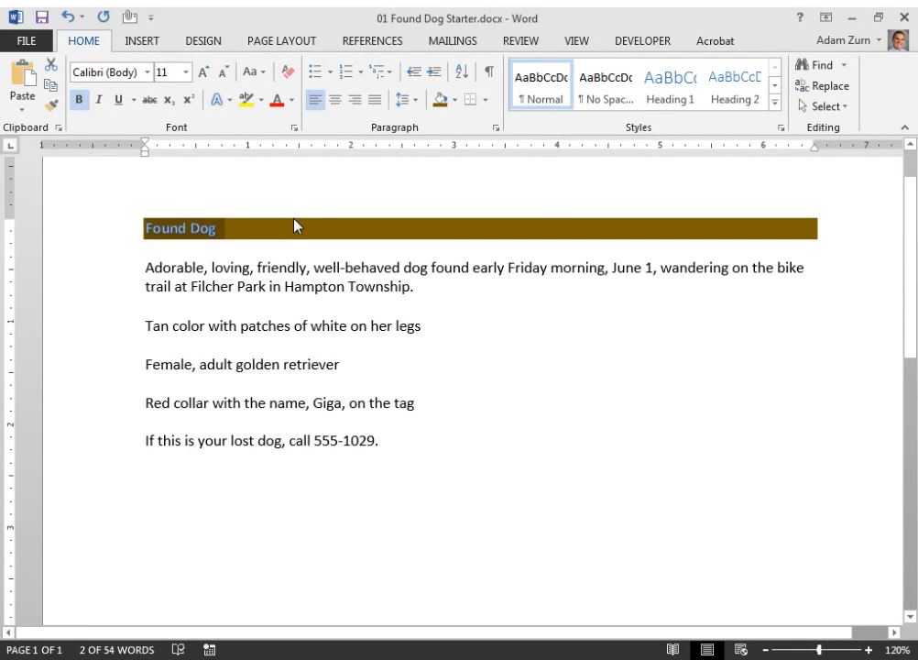
# Set the title's font to Arial Rounded at size 72
pyautogui.click(103, 73)
pyautogui.write('Arial')
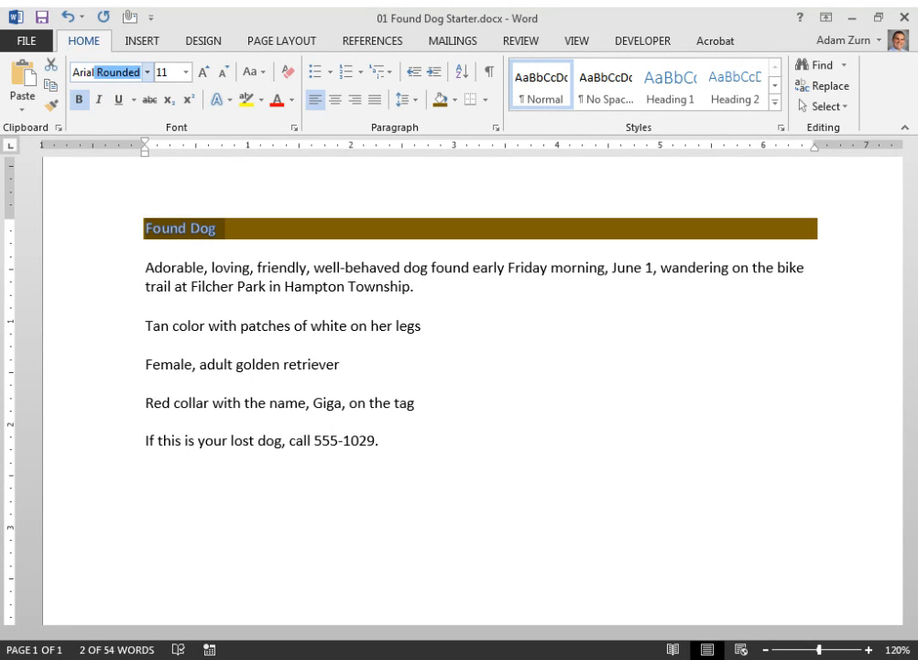
pyautogui.press('Return')
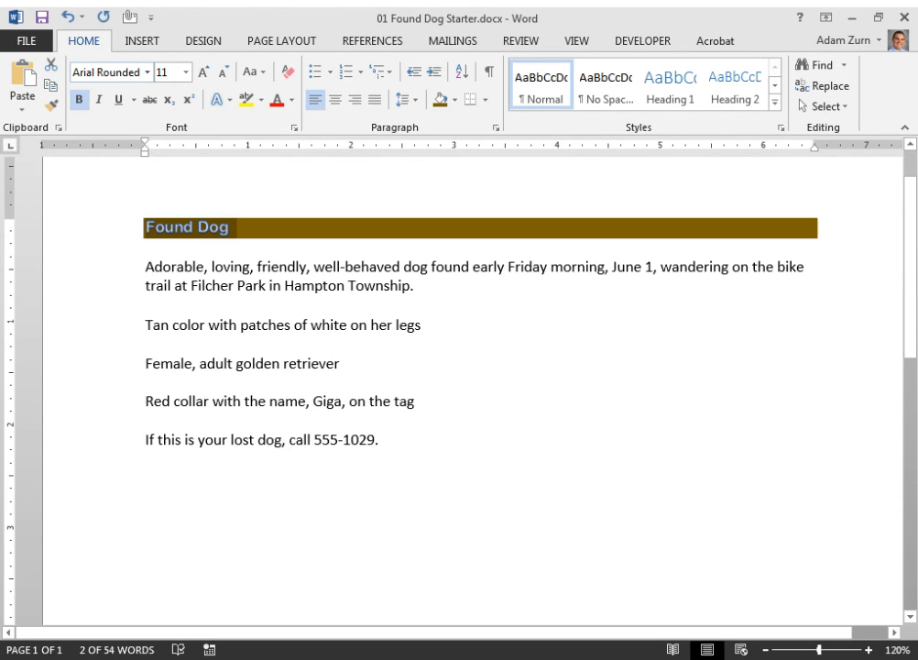
pyautogui.click(169, 72)
pyautogui.write('72')
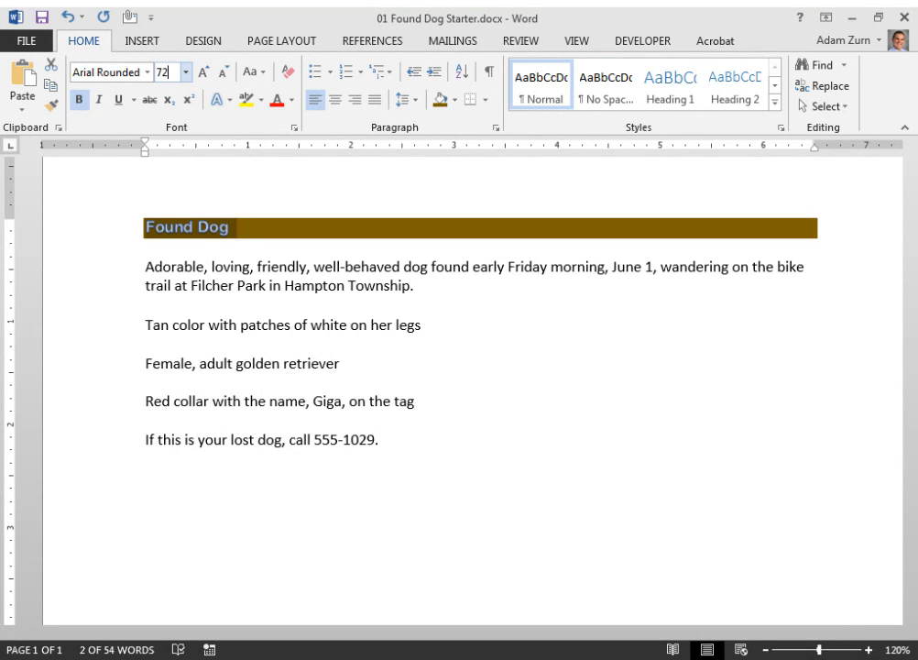
pyautogui.press('Return')
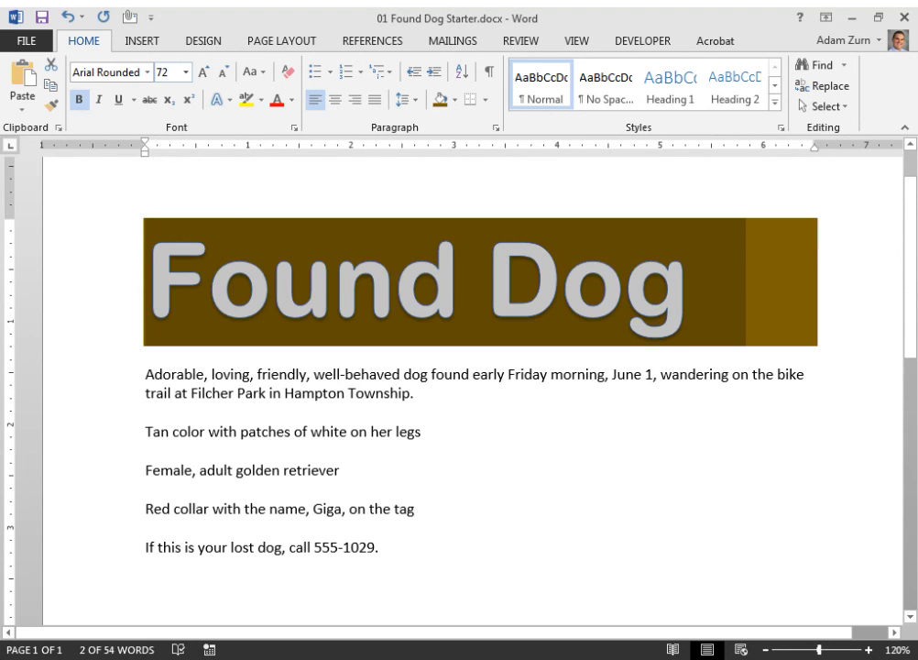
# Center the "Found Dog" title and apply the all caps font effect to it
pyautogui.click(336, 101)
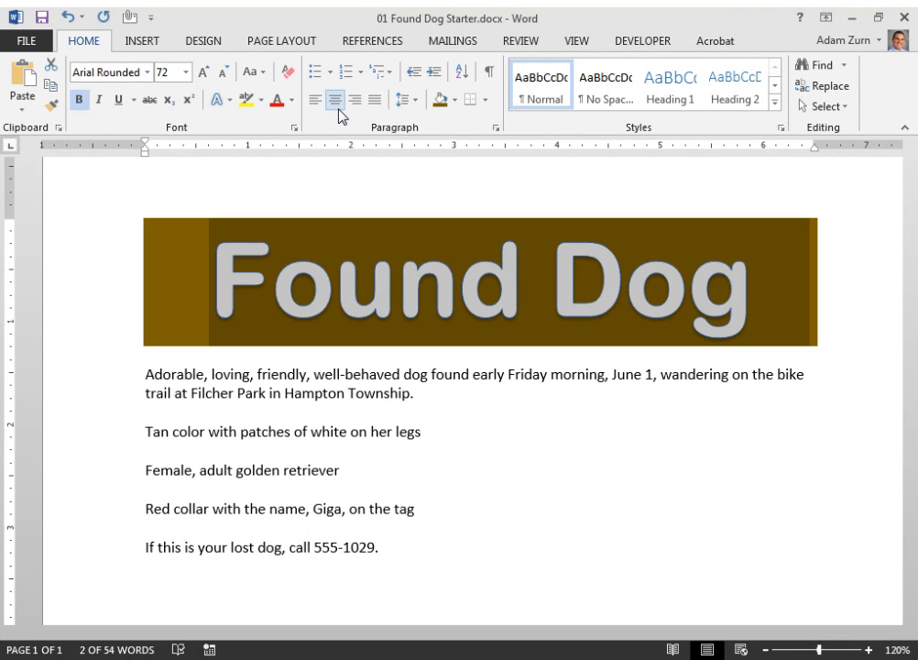
pyautogui.click(295, 131)
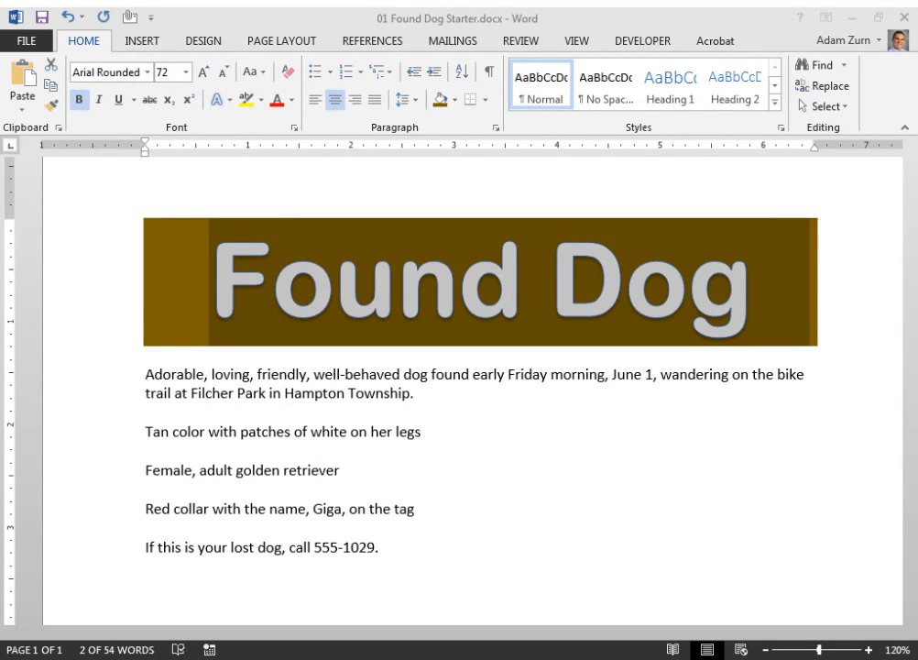
pyautogui.click(540, 531)
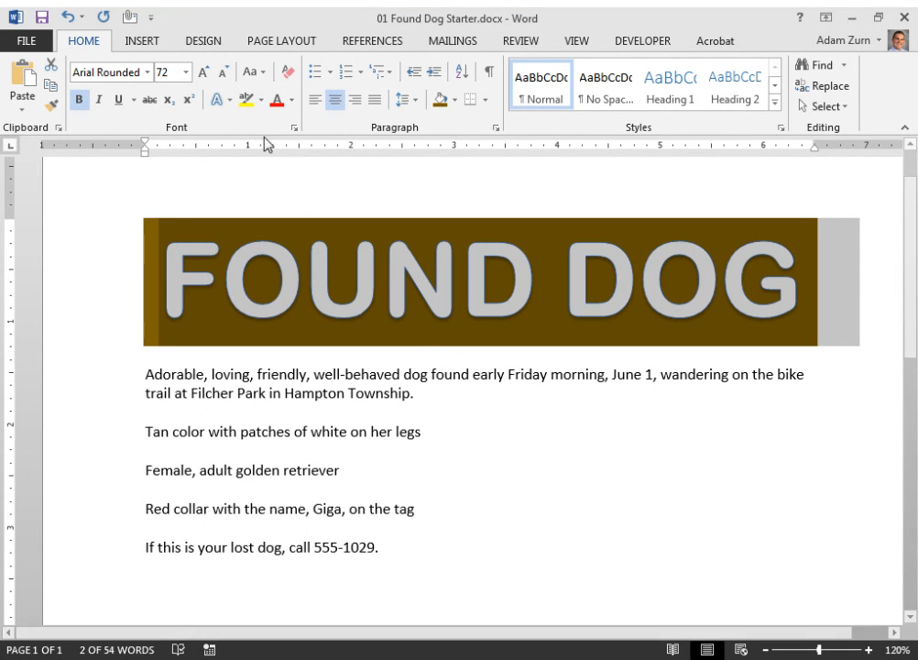
# Try small caps on the title and restore the all caps effect
pyautogui.click(294, 128)
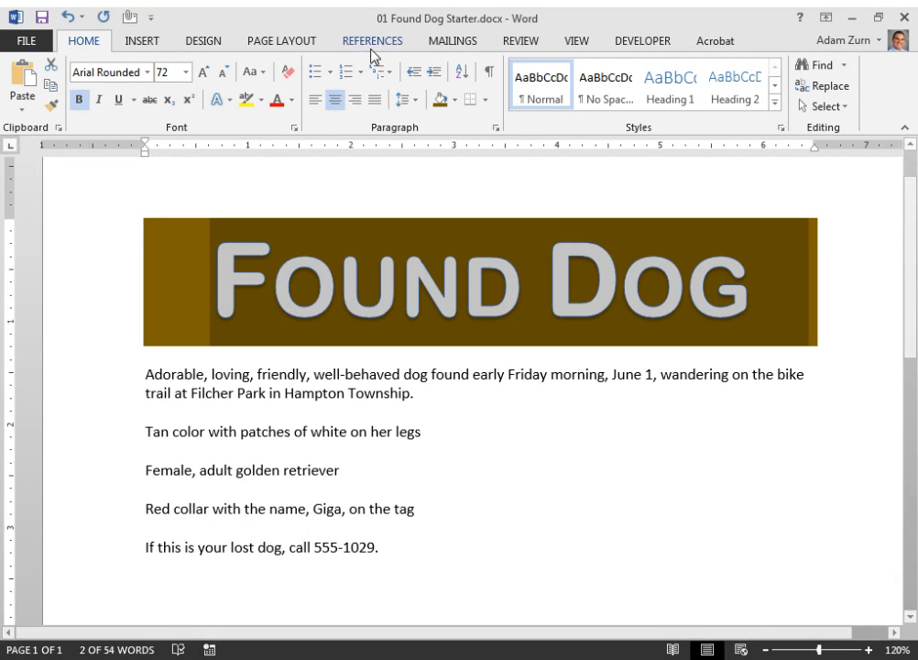
pyautogui.click(294, 127)
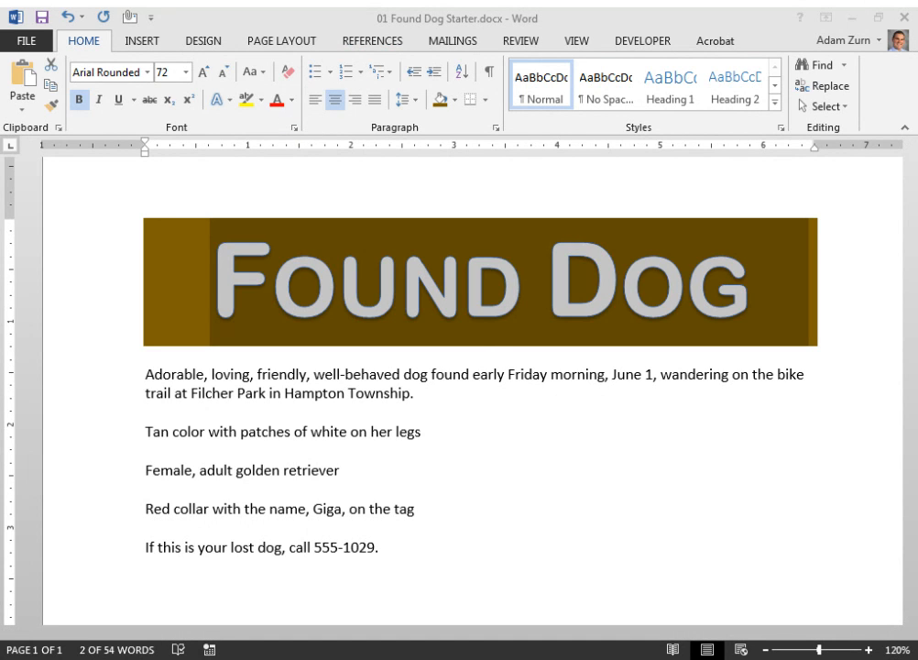
pyautogui.click(554, 533)
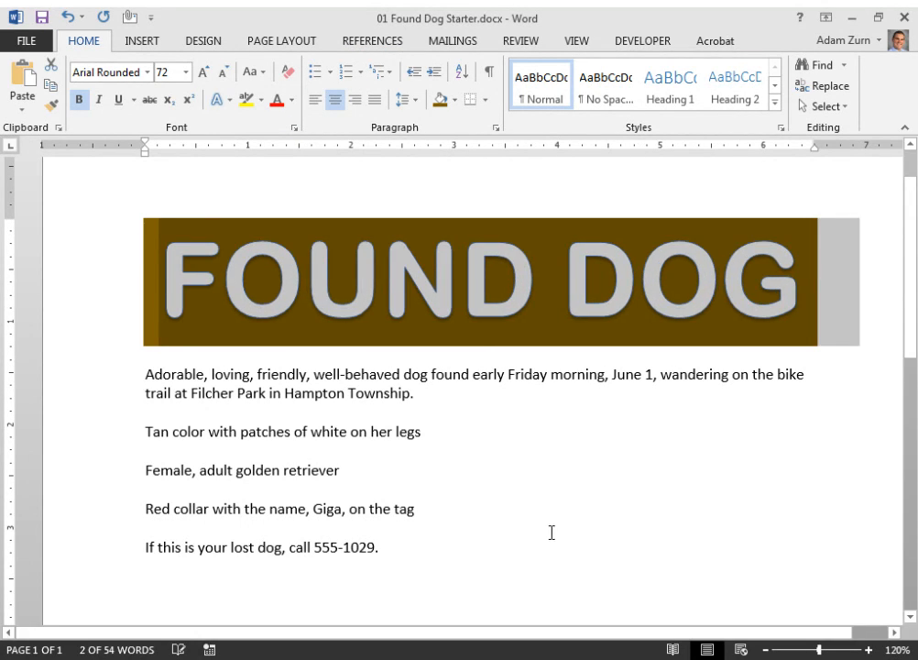
# Add a thick green dash-dot page border around the whole flyer
pyautogui.click(390, 392)
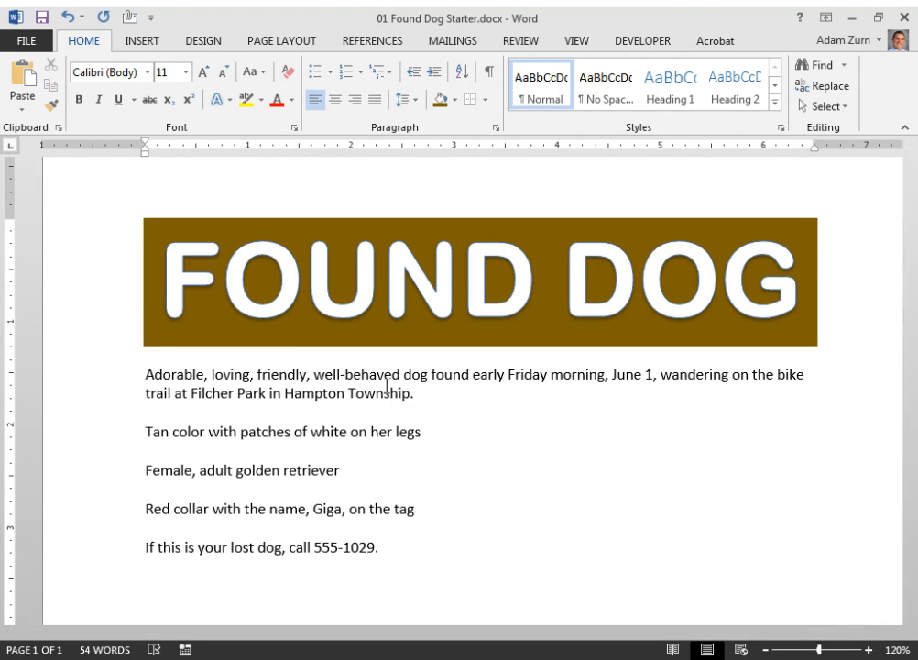
pyautogui.click(206, 42)
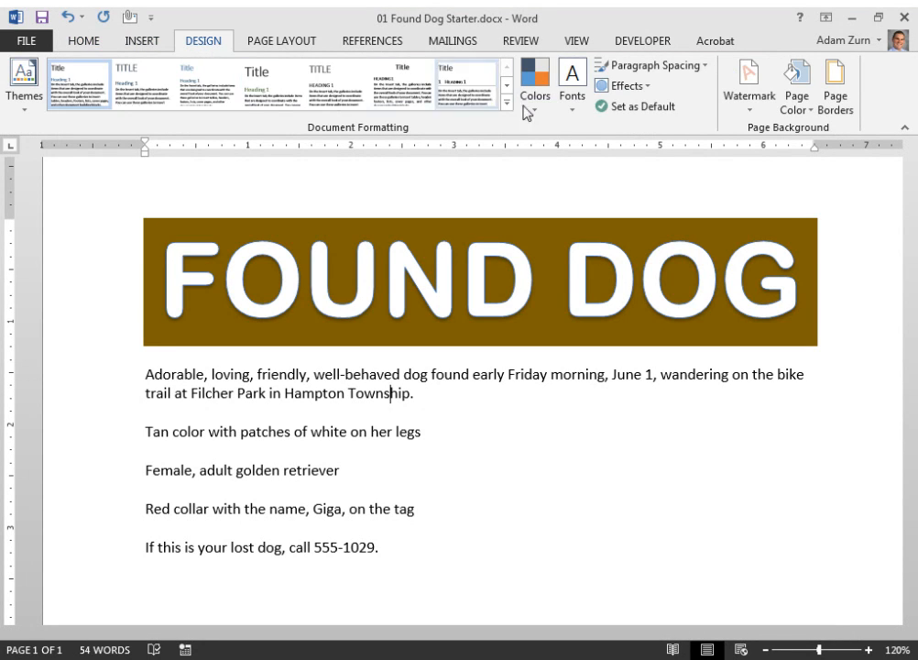
pyautogui.click(825, 111)
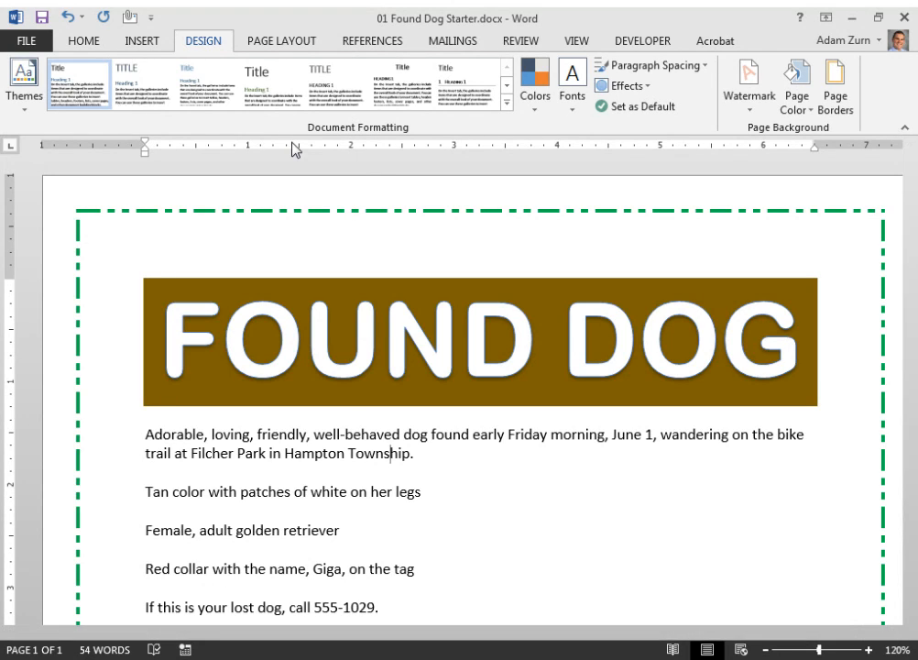
# Show the paragraph marks and other hidden formatting symbols in the document
pyautogui.click(148, 431)
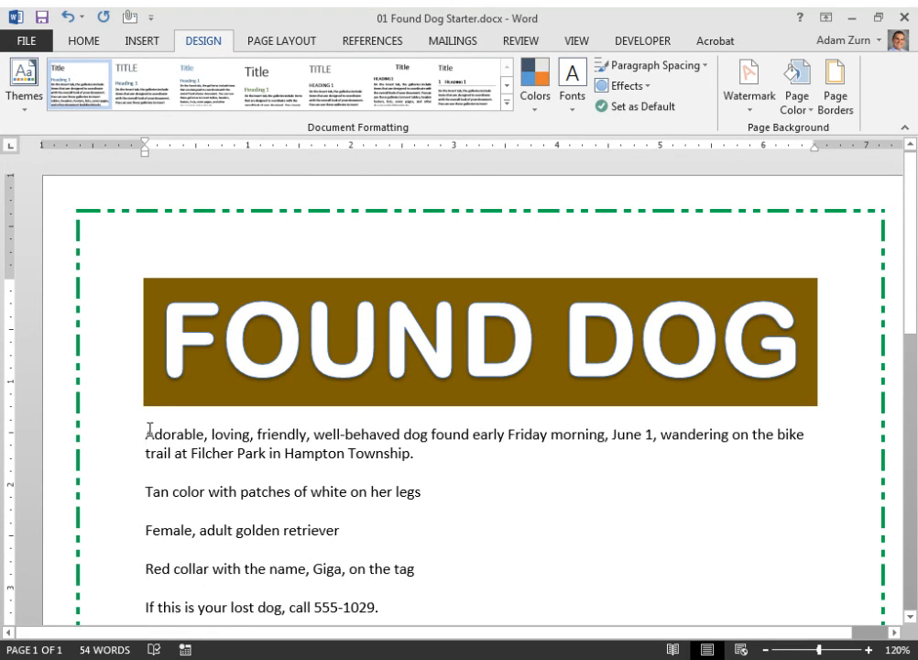
pyautogui.click(78, 42)
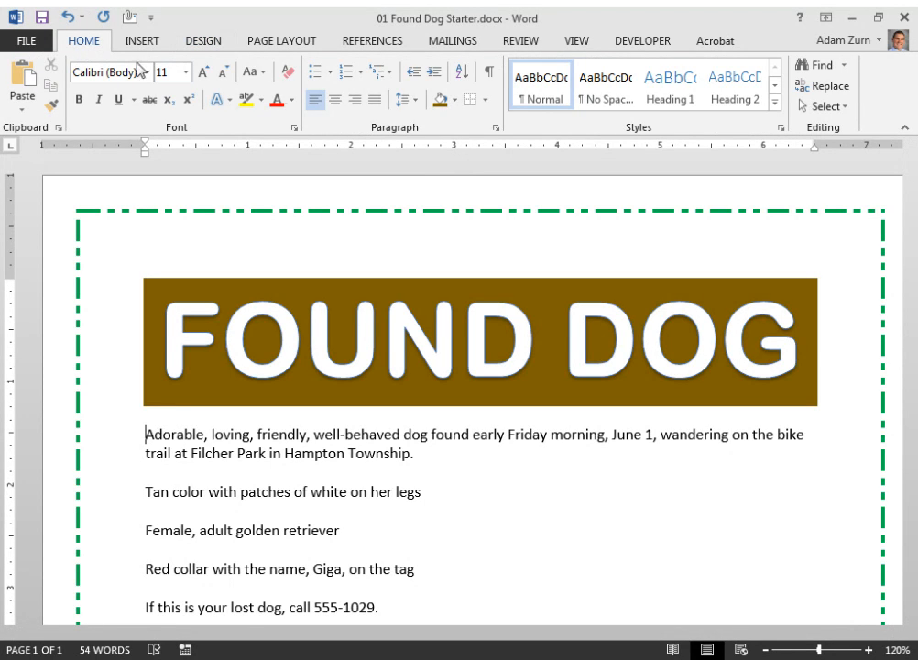
pyautogui.click(485, 72)
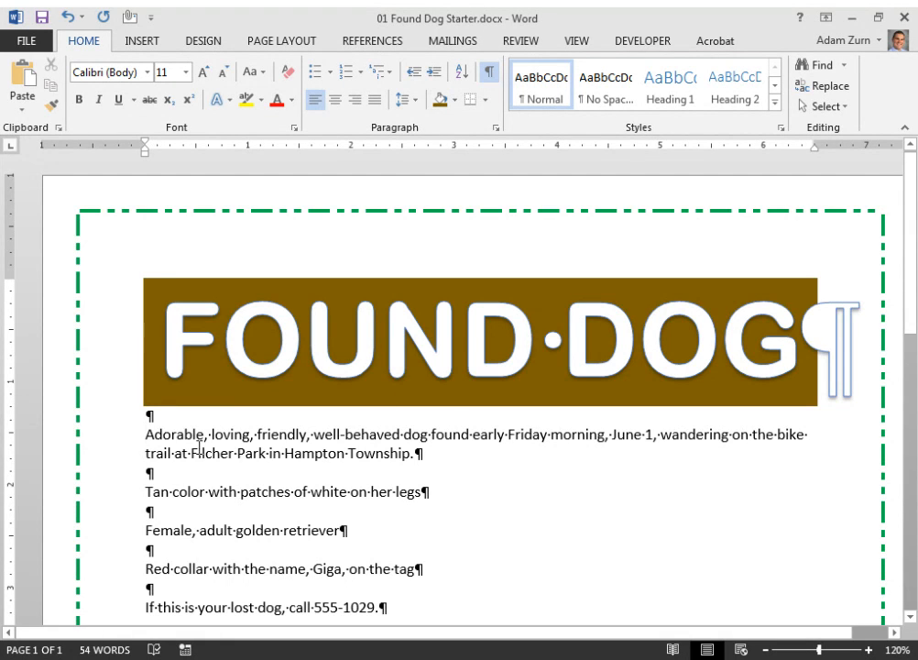
pyautogui.scroll(-2, 228, 453)
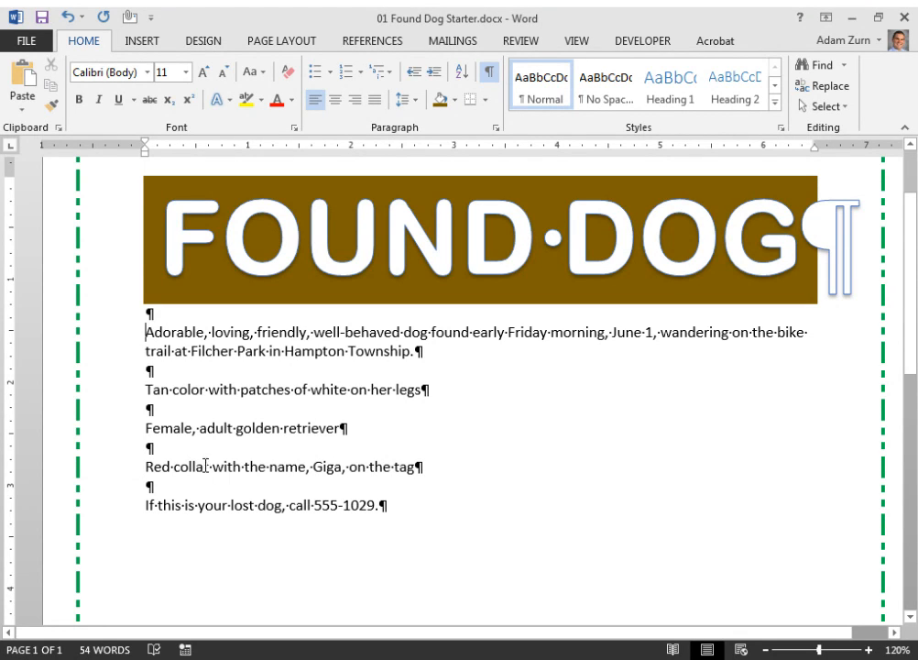
# Insert an additional blank paragraph between the title and the paragraph starting with "Adorable"
pyautogui.click(311, 331)
pyautogui.click(148, 312)
pyautogui.press('Return')
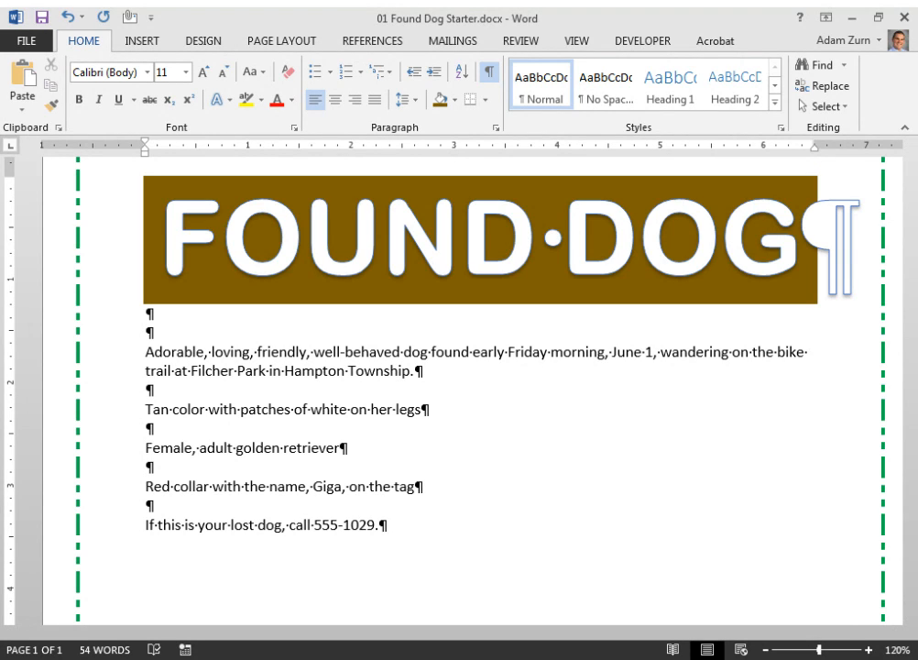
# Hide the formatting marks and insert a manual line break in the blank area beneath the title
pyautogui.click(488, 75)
pyautogui.press('Return')
pyautogui.press('Up')
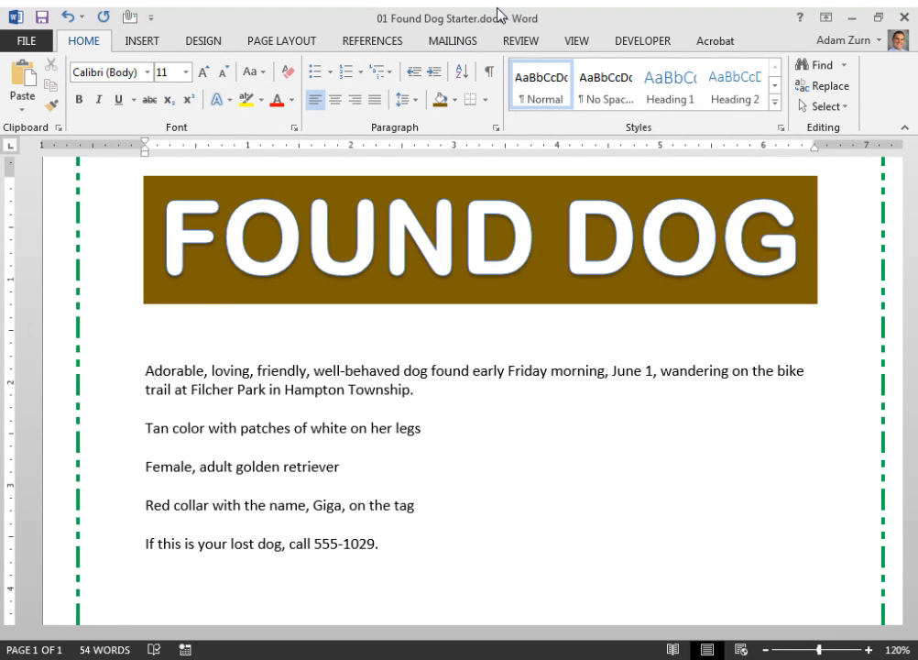
# Show the formatting marks again and add two trailing spaces after "Hampton Township."
pyautogui.click(489, 72)
pyautogui.click(145, 333)
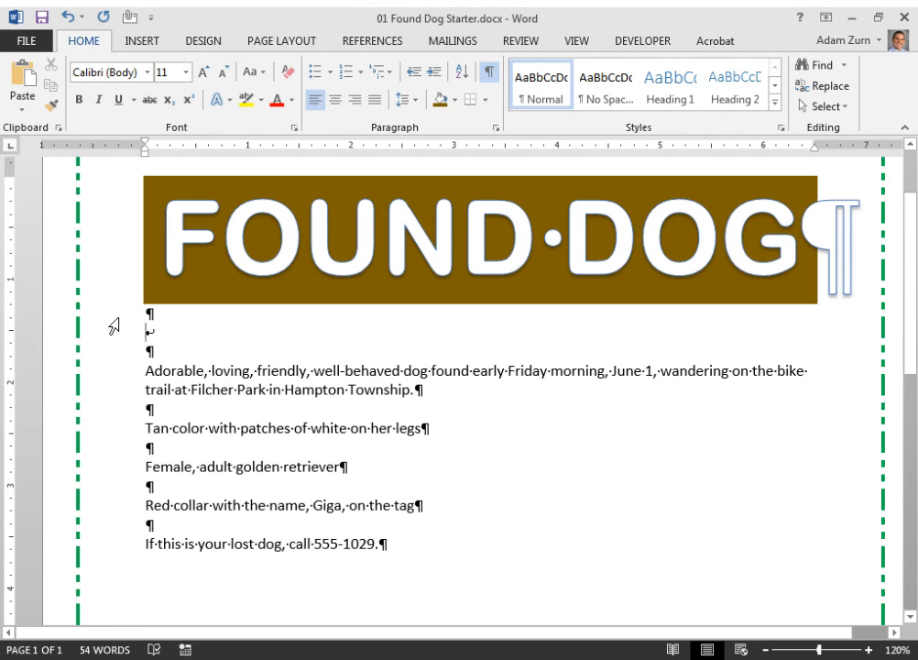
pyautogui.click(412, 390)
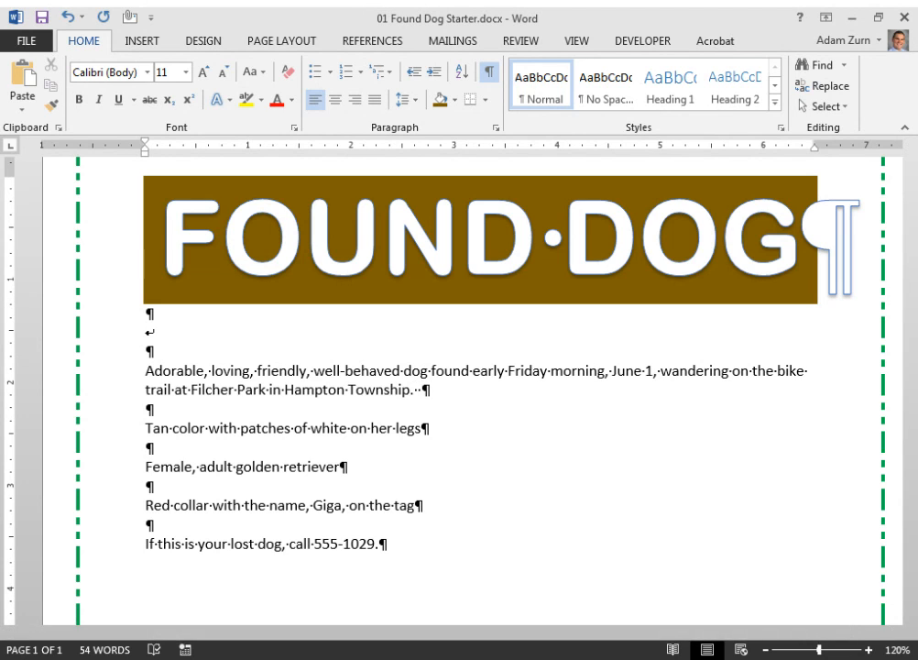
# Try a first-line indent on the "Tan color" line and reset it to the left margin
pyautogui.click(147, 428)
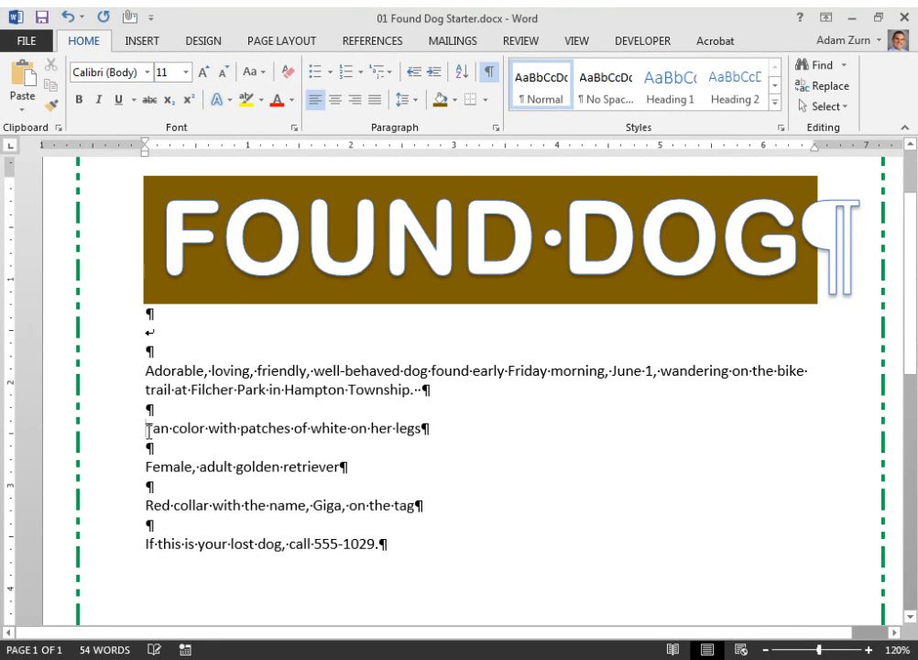
pyautogui.press('Tab')
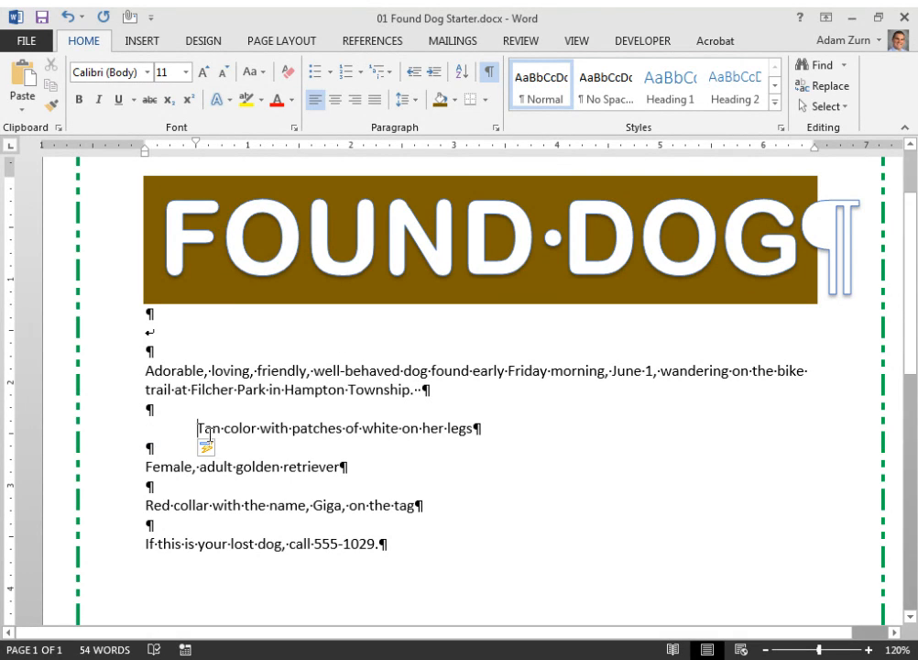
pyautogui.moveTo(195, 144); pyautogui.dragTo(147, 144)
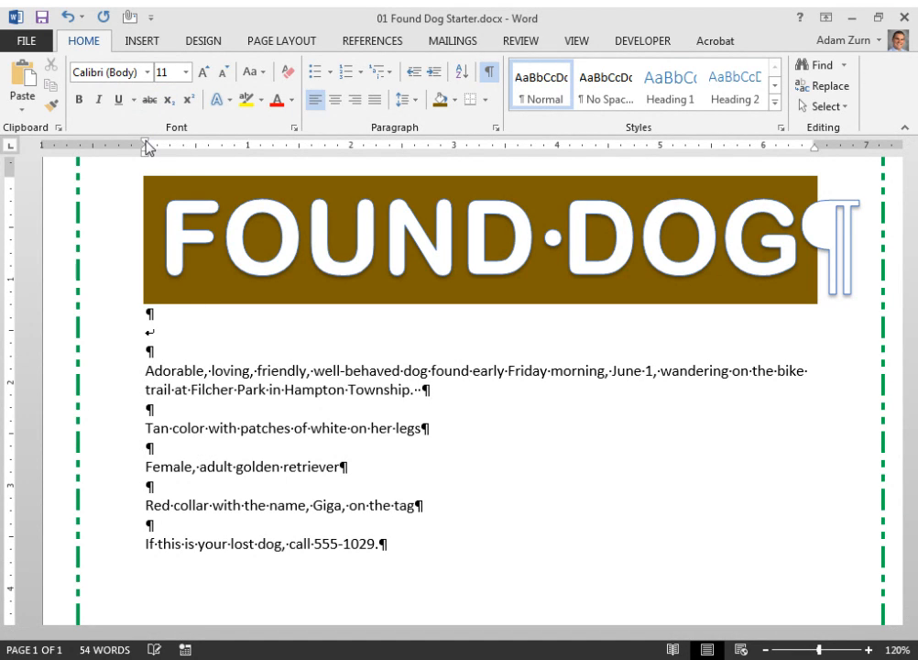
# Insert a manual line break before "Tan color" and undo the indent applied to that paragraph
pyautogui.hotkey('shift', 'Return')
pyautogui.press('Tab')
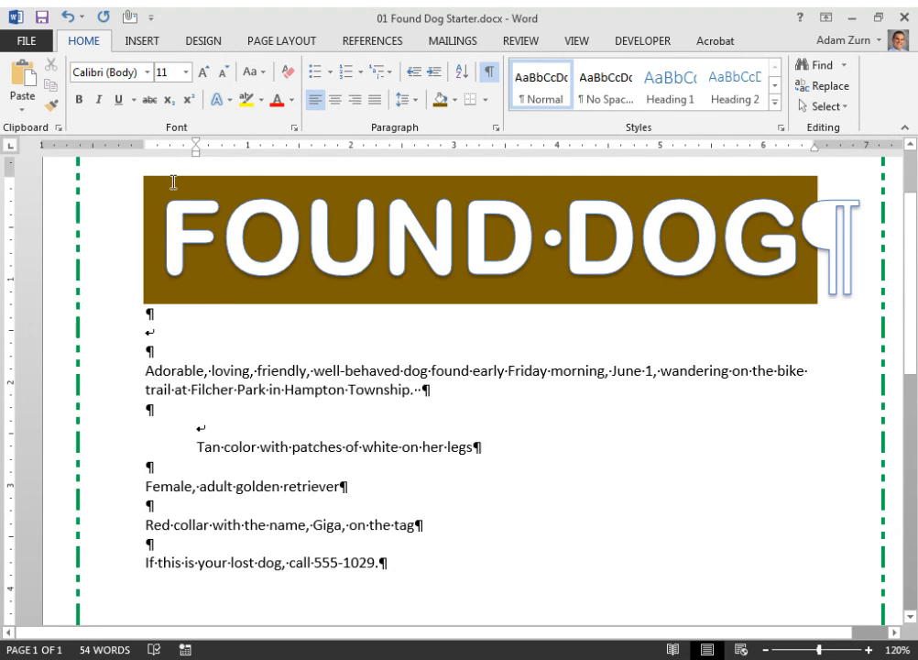
pyautogui.hotkey('ctrl', 'z')
# Try a tab before "loving" and a run of extra spaces before "Filcher Park" in the first paragraph
pyautogui.click(213, 374)
pyautogui.press('Tab')
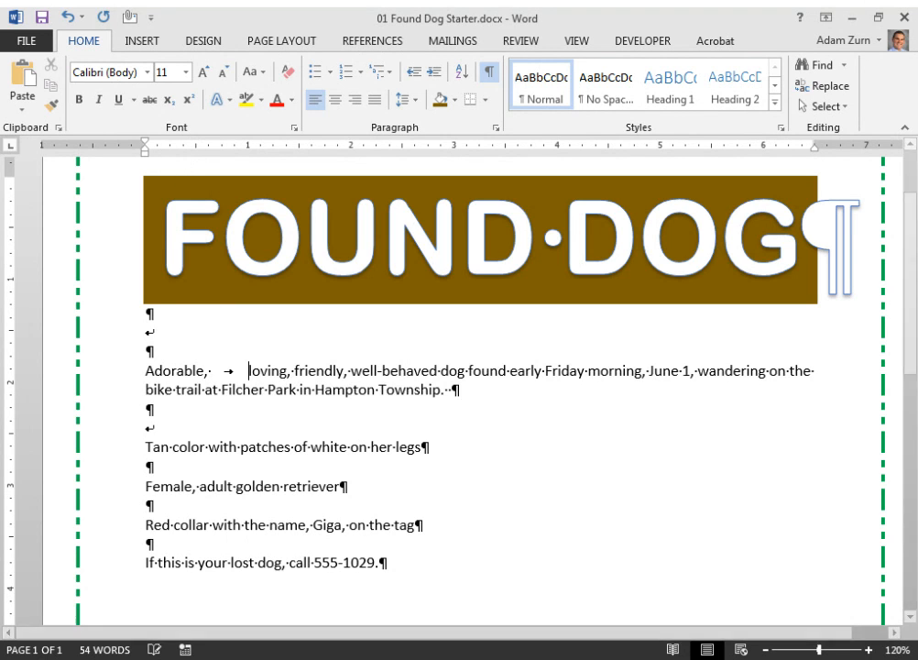
pyautogui.click(226, 398)
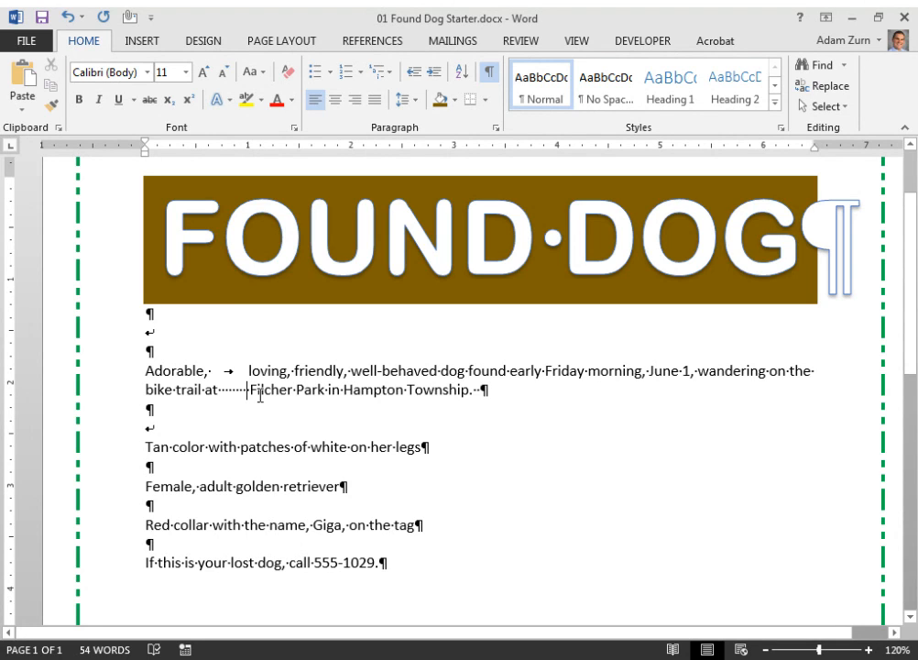
# Remove the extra spaces before "Filcher Park" and the tab before "loving"
pyautogui.press('BackSpace')
pyautogui.press('BackSpace')
pyautogui.press('BackSpace')
pyautogui.press('BackSpace')
pyautogui.press('BackSpace')
pyautogui.press('BackSpace')
pyautogui.press('BackSpace')
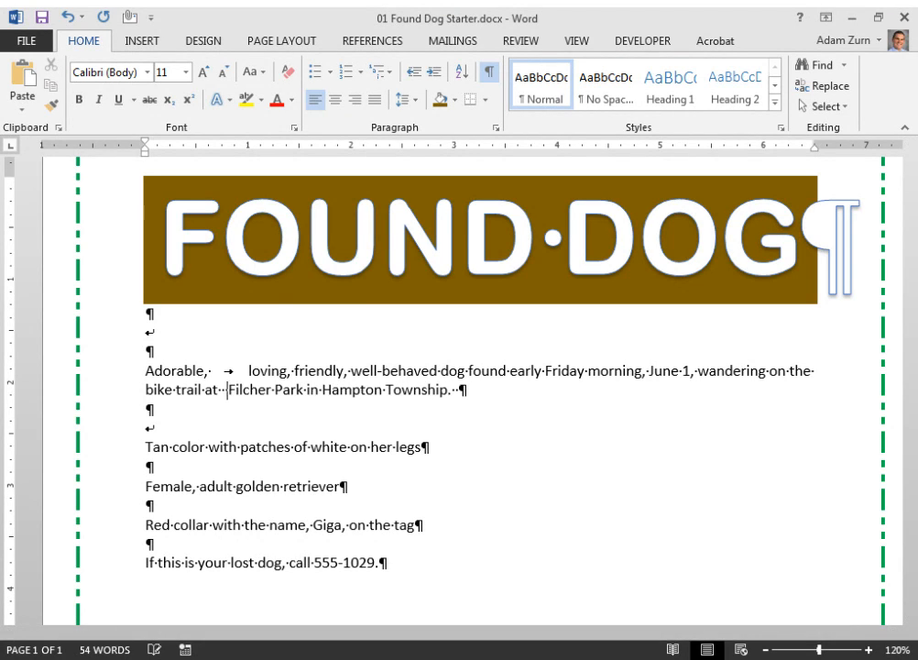
pyautogui.click(246, 371)
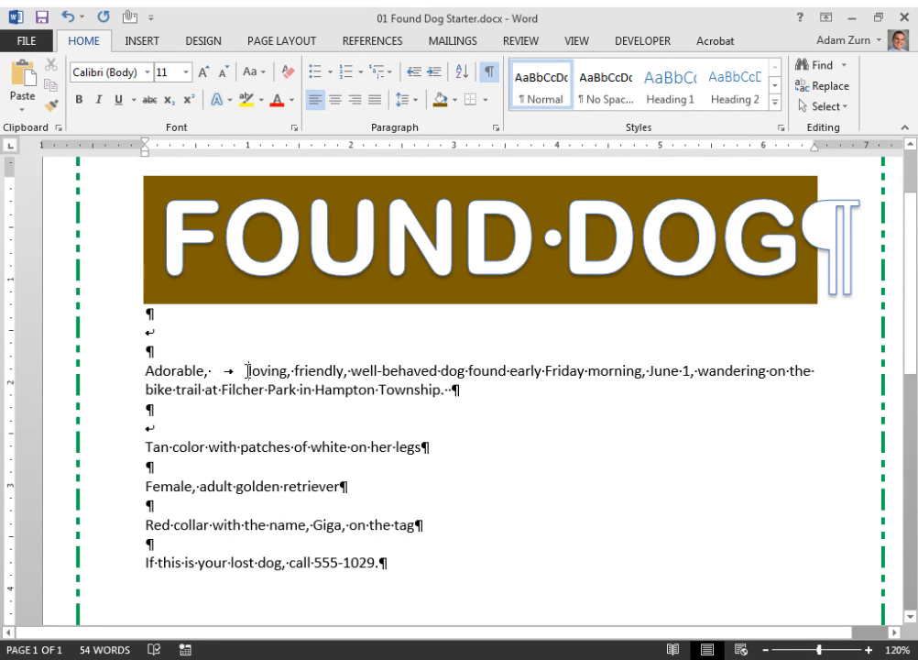
pyautogui.press('BackSpace')
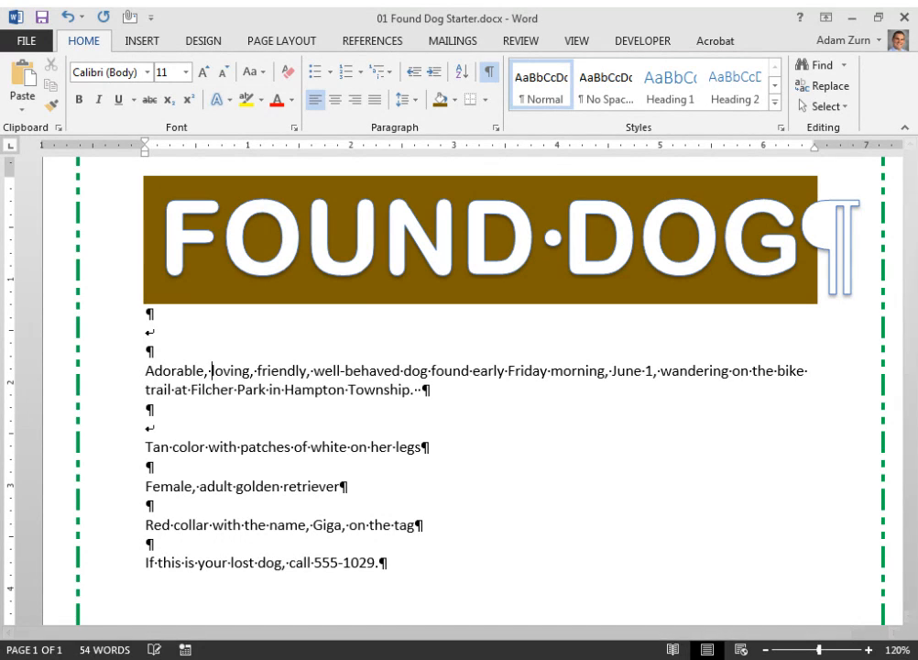
# Delete the extra blank paragraph above the "Tan color" line and the one directly beneath the title
pyautogui.click(152, 428)
pyautogui.press('BackSpace')
pyautogui.click(184, 336)
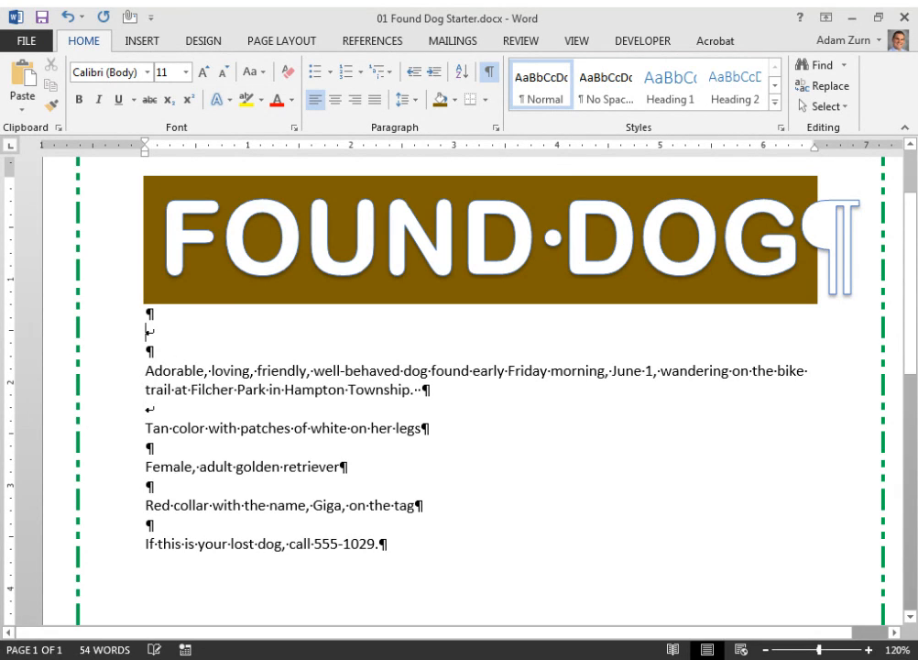
pyautogui.press('BackSpace')
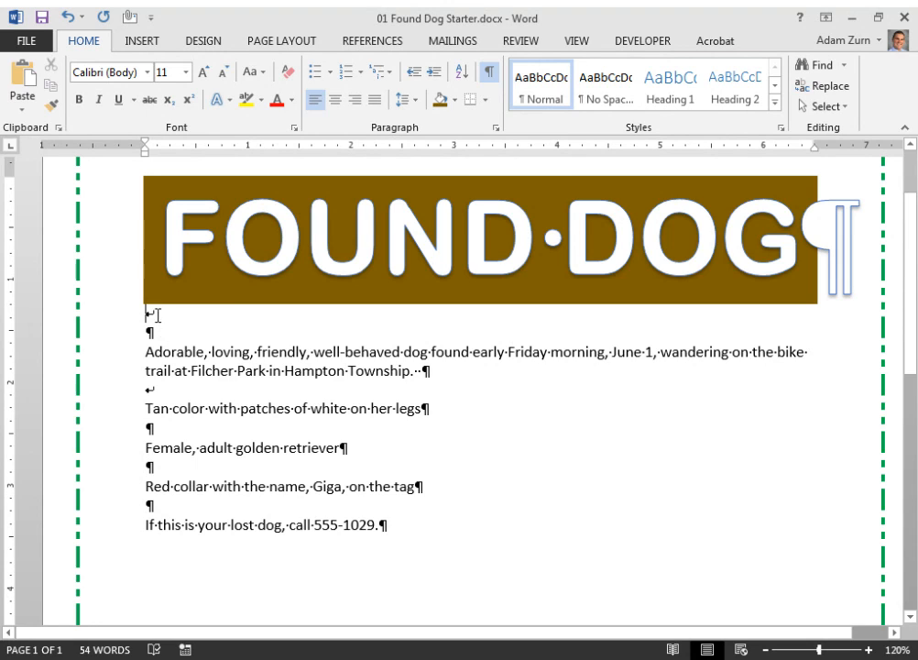
# Insert the two dog photos from picture files on the blank line directly beneath the title
pyautogui.click(139, 42)
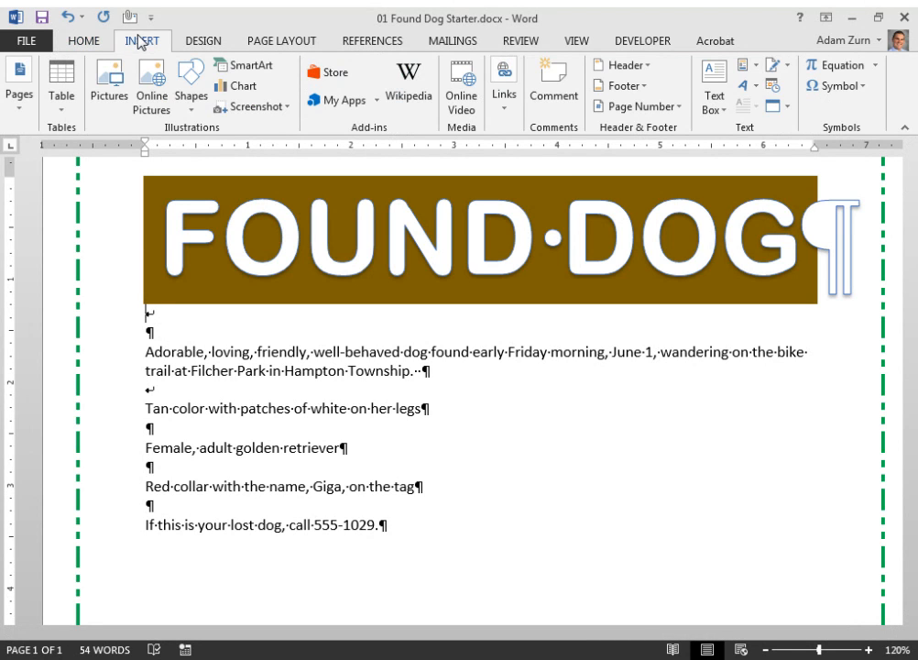
pyautogui.click(110, 91)
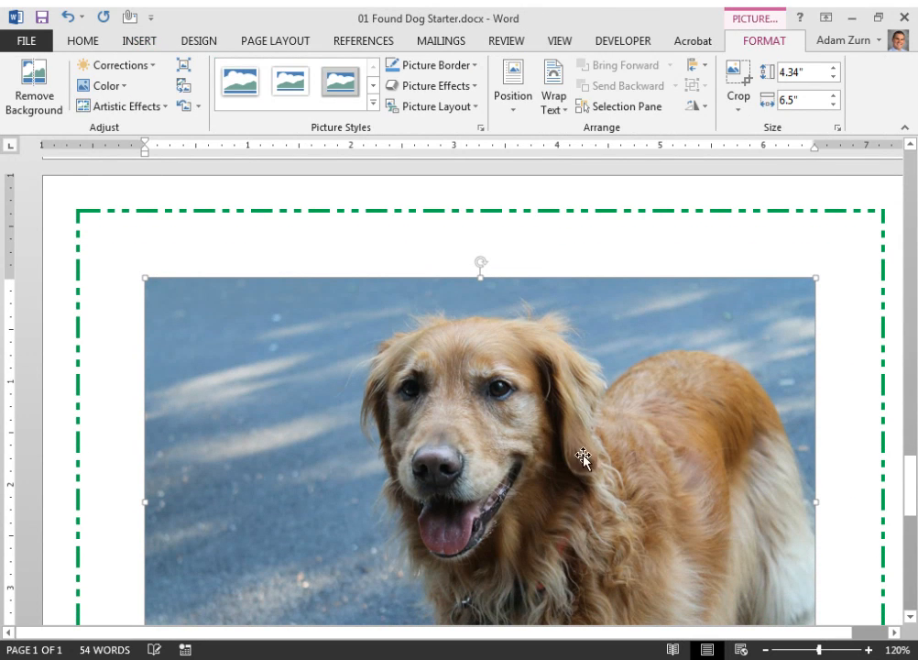
pyautogui.scroll(6, 601, 488)
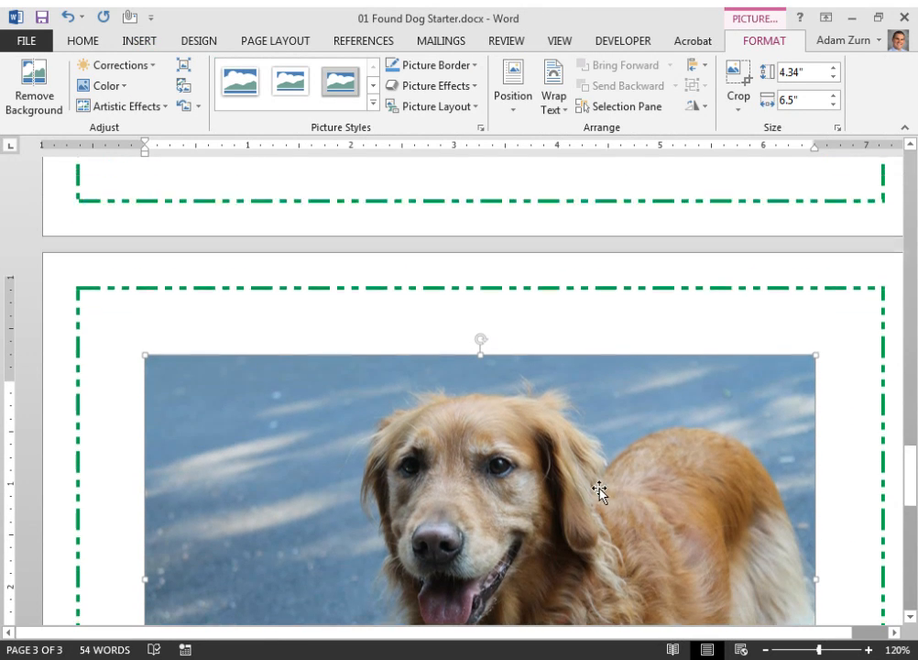
pyautogui.scroll(-15, 598, 492)
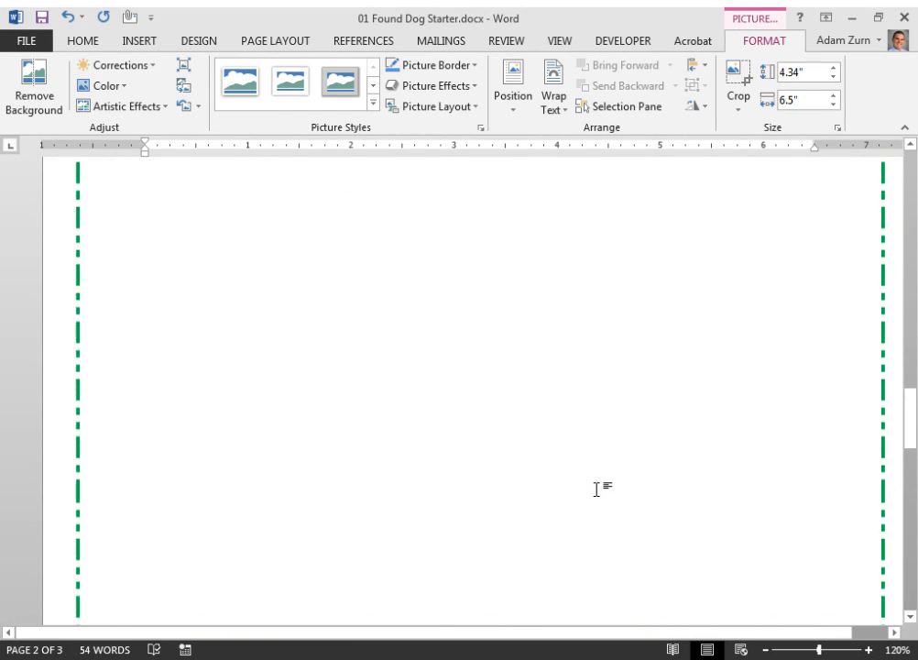
pyautogui.scroll(8, 597, 488)
pyautogui.scroll(3, 591, 492)
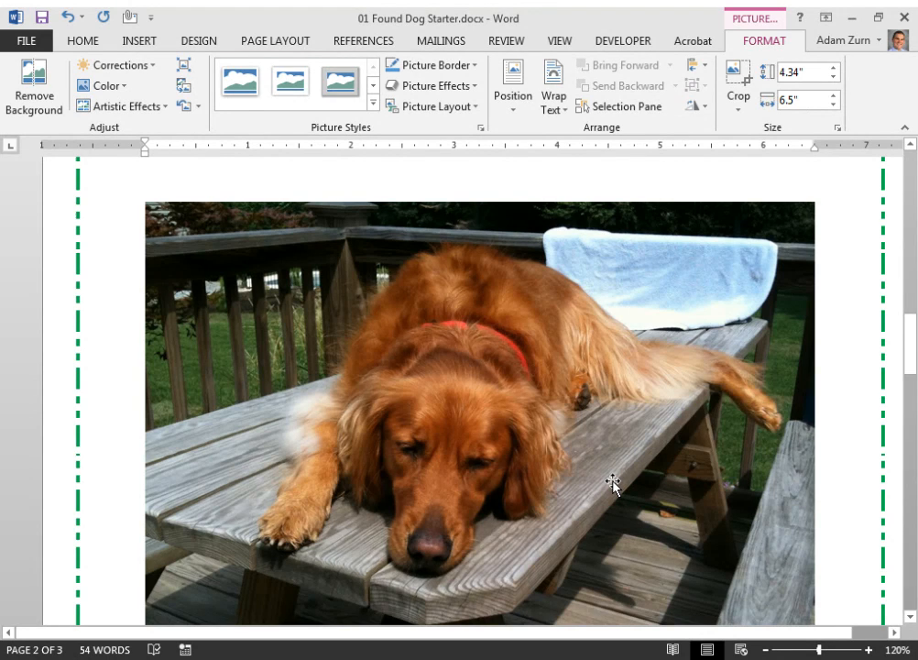
# Try scaling the photo of the dog lying on the table to about 3.67" by 4.89", and undo the resize
pyautogui.click(714, 436)
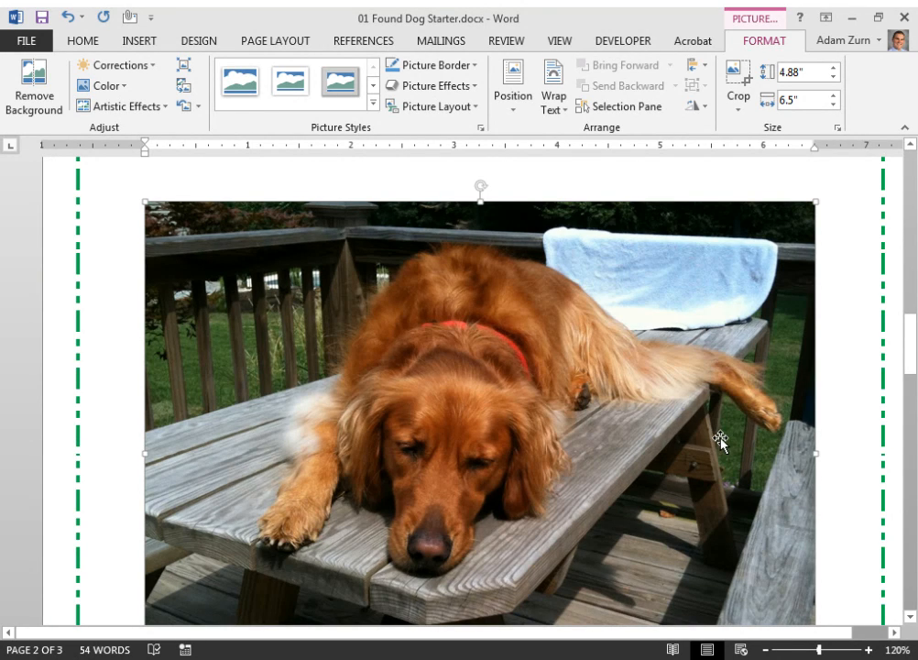
pyautogui.moveTo(144, 199); pyautogui.dragTo(439, 328)
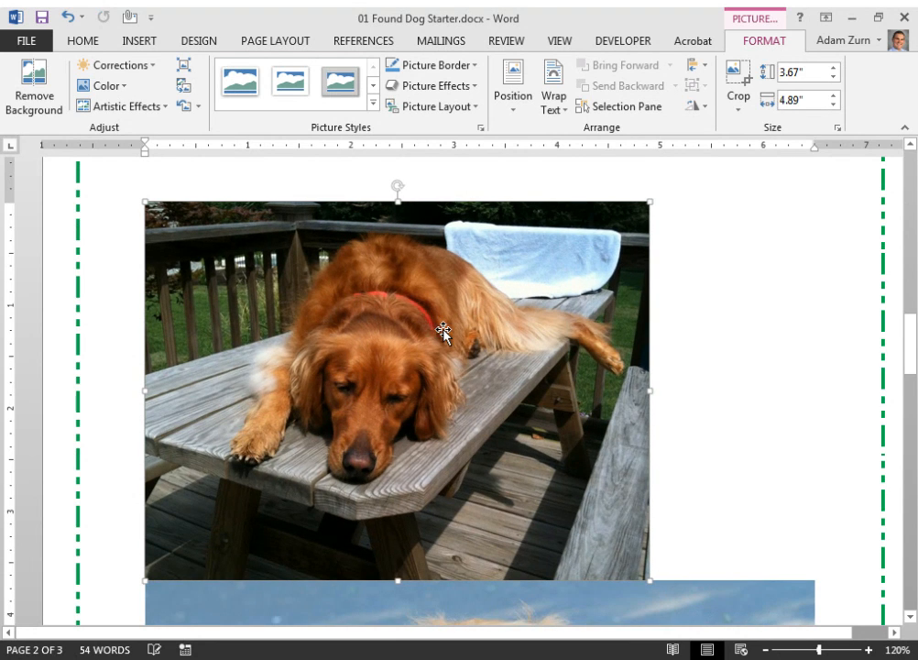
pyautogui.hotkey('ctrl', 'z')
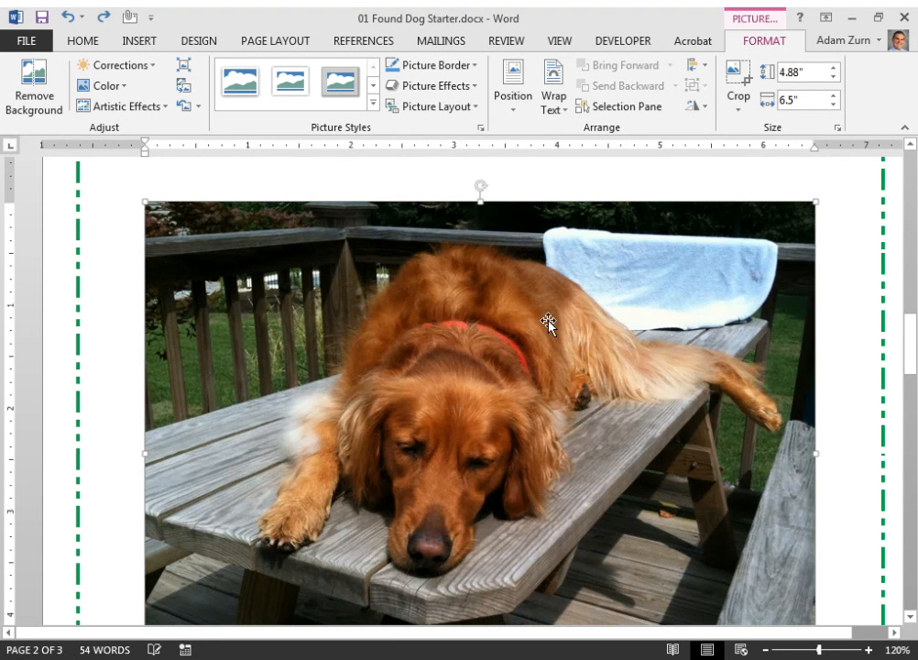
# Set the height of the photo of the dog lying on the table to 2.1"
pyautogui.click(799, 71)
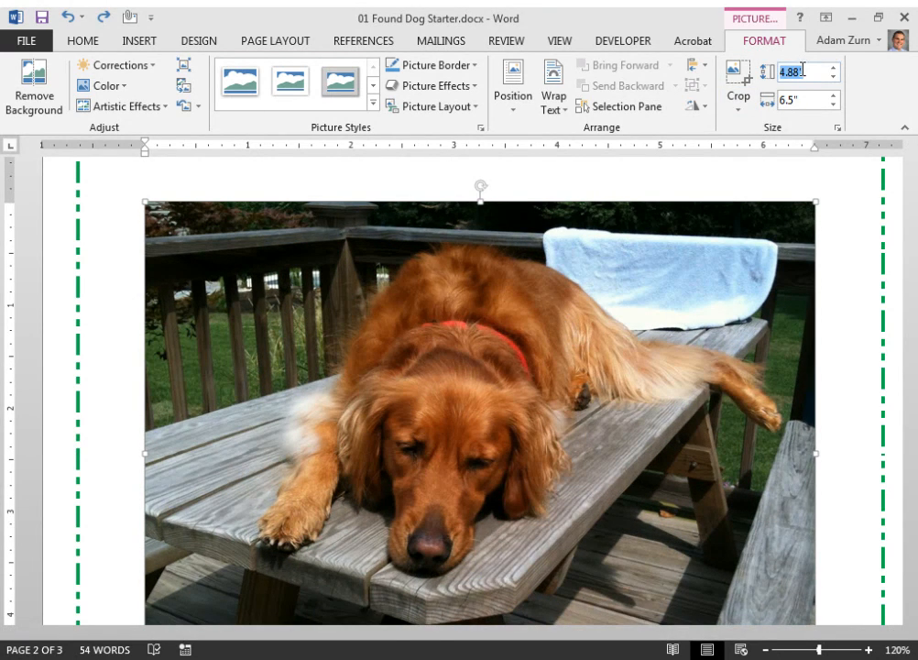
pyautogui.write('2.1')
pyautogui.press('Return')
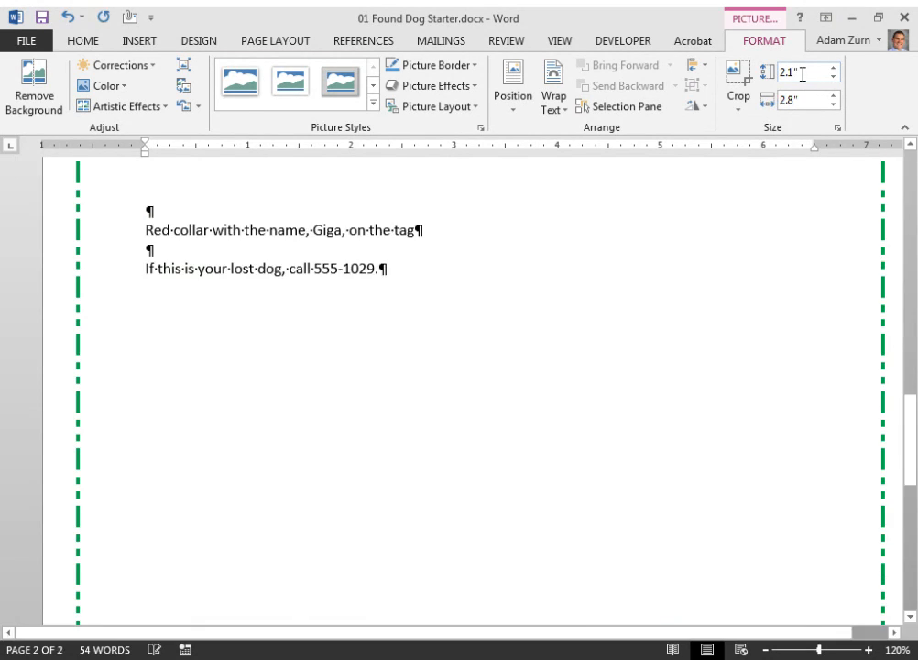
# Set the height of the photo of the standing dog to 2.1"
pyautogui.scroll(5, 653, 317)
pyautogui.scroll(8, 652, 335)
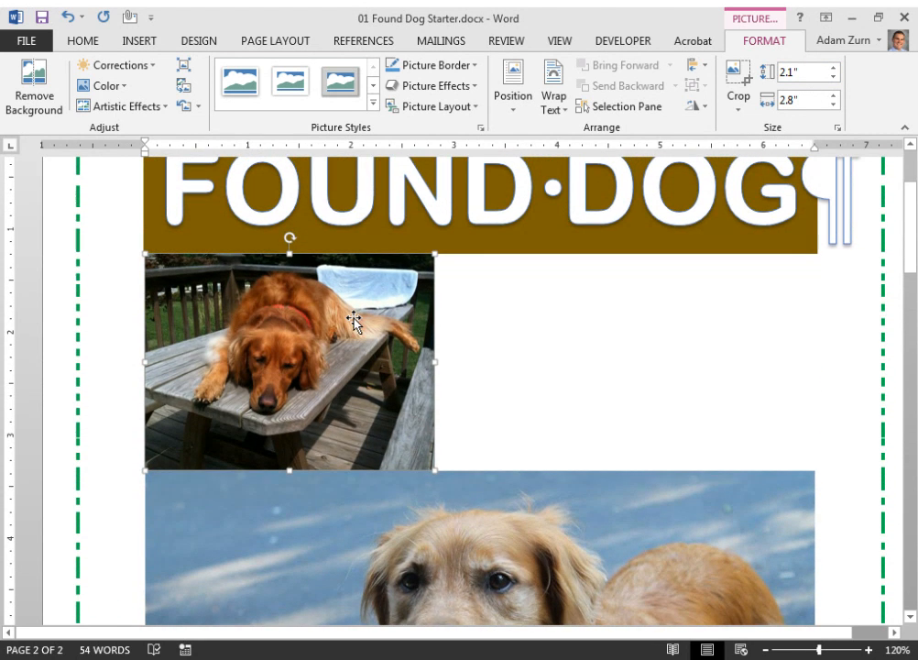
pyautogui.click(503, 559)
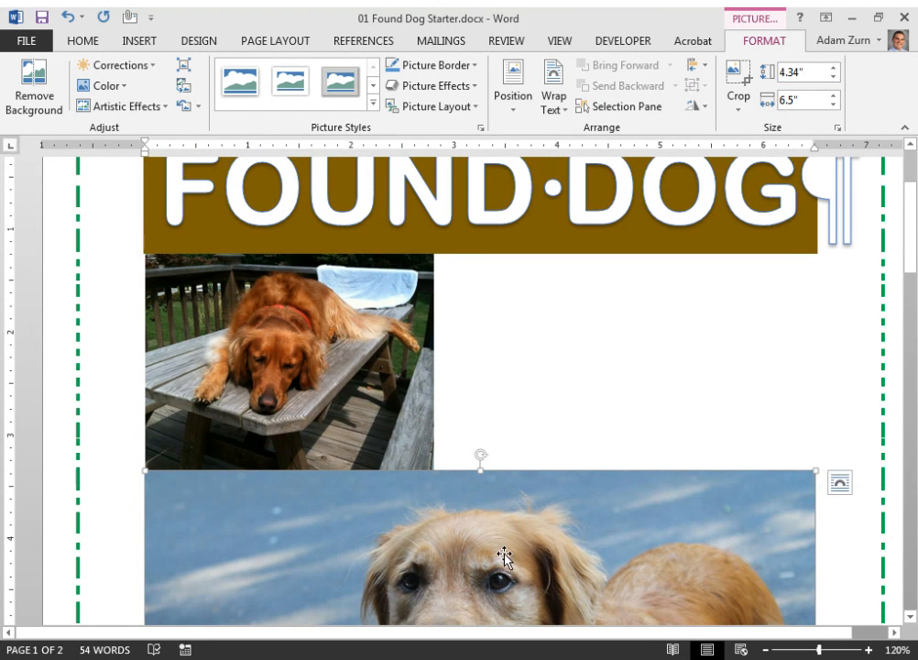
pyautogui.click(802, 71)
pyautogui.write('2.1')
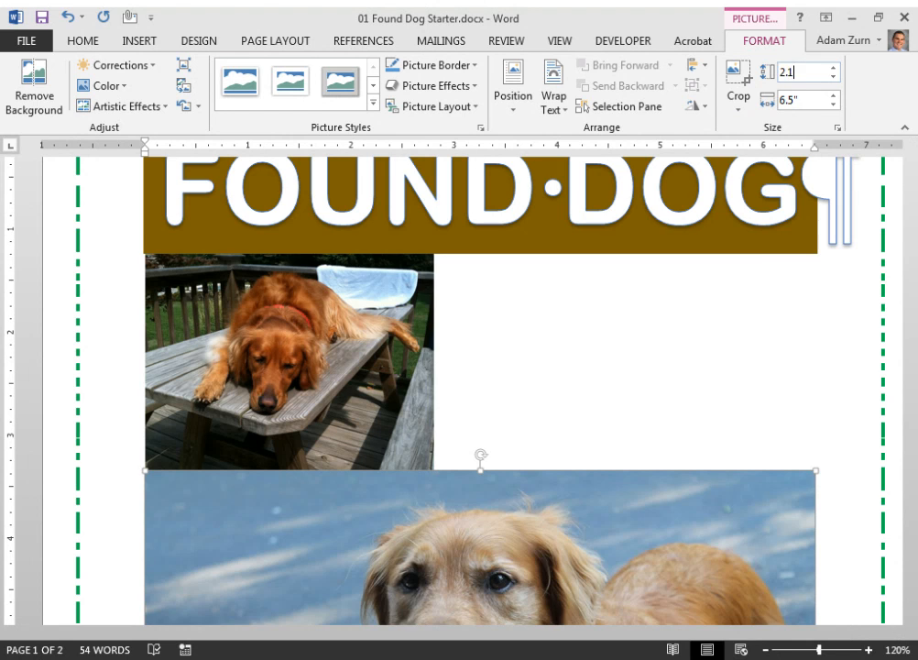
pyautogui.press('Return')
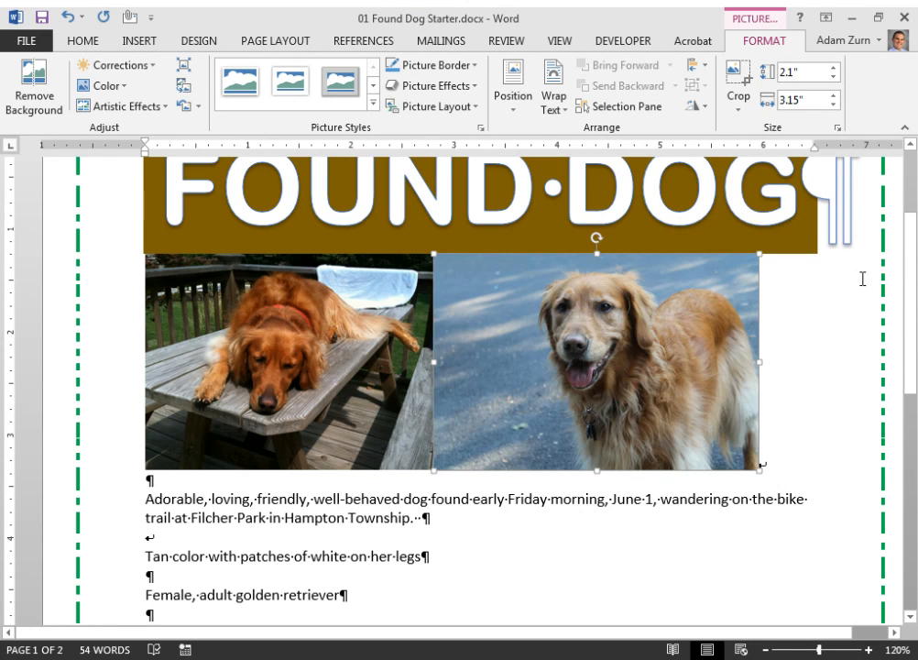
# Add a paragraph break after the second photo and center the paragraph holding both photos
pyautogui.click(767, 353)
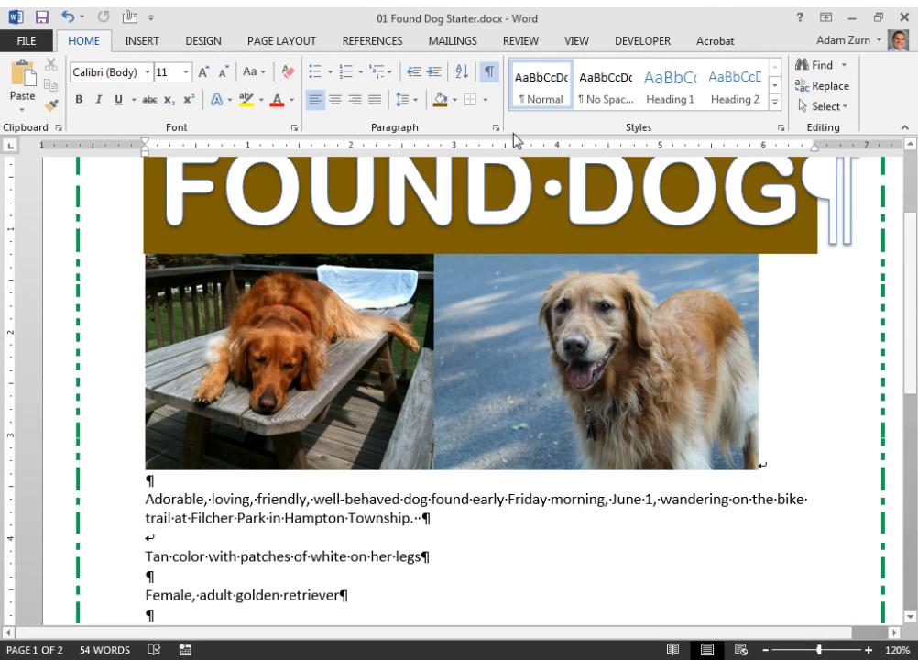
pyautogui.press('Return')
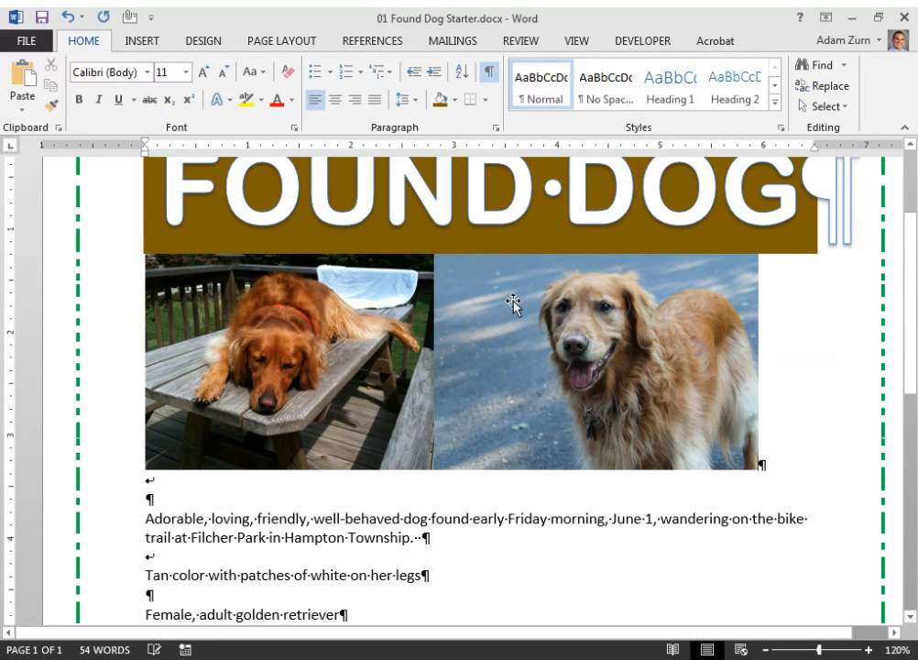
pyautogui.click(335, 99)
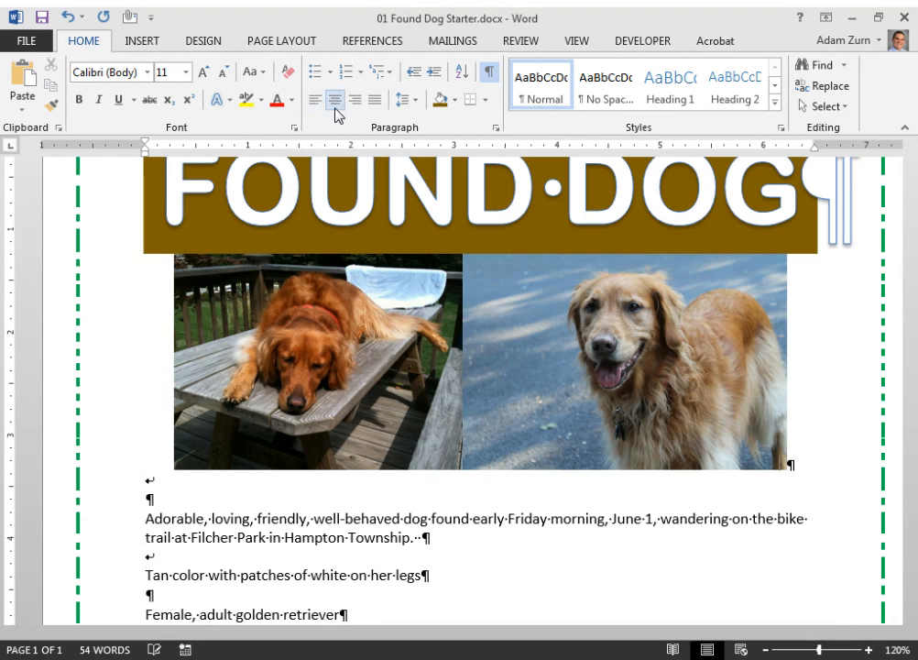
# Apply a light green glow effect to both dog photos
pyautogui.click(328, 426)
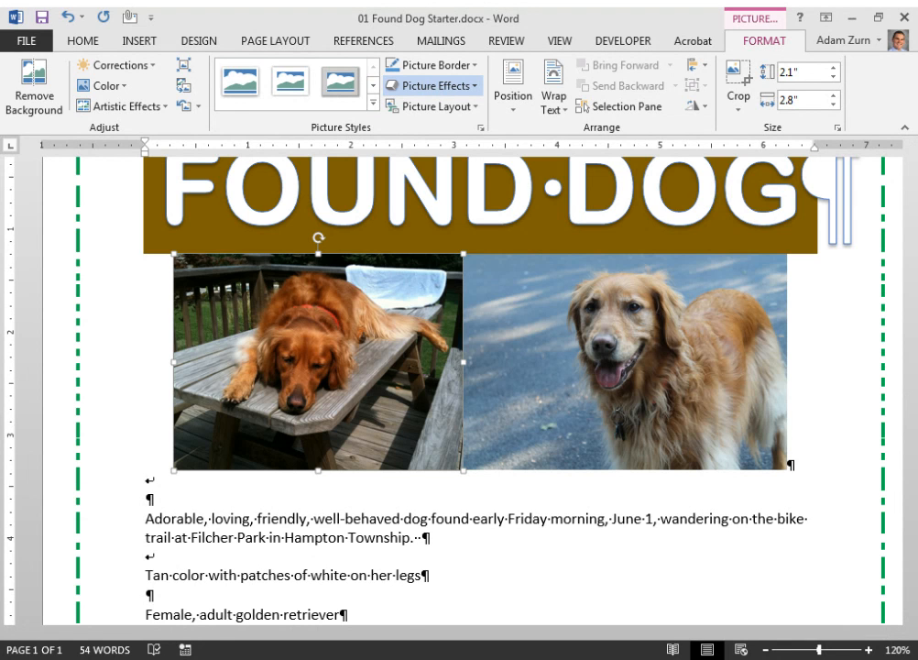
pyautogui.click(773, 427)
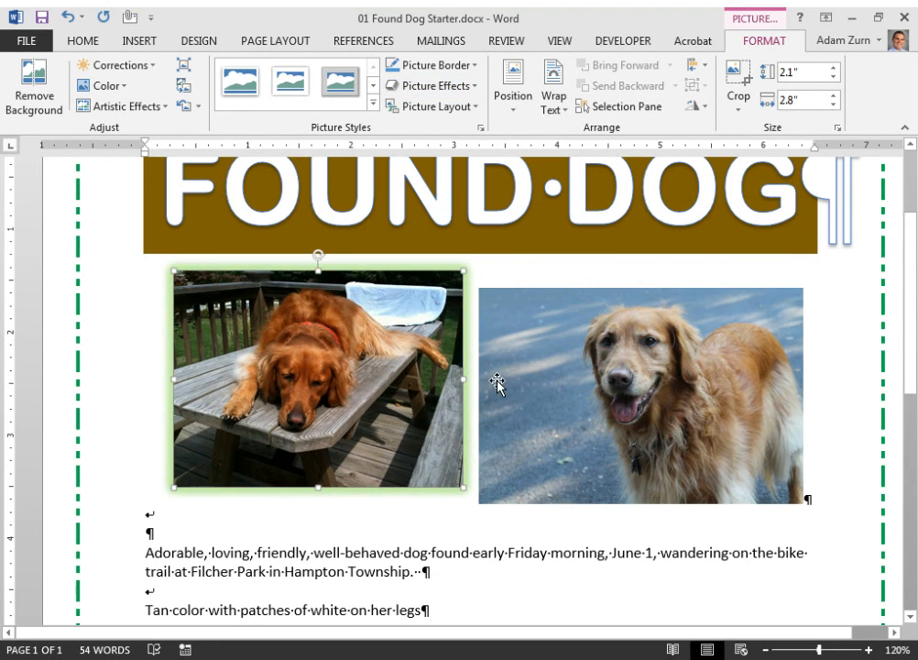
pyautogui.click(497, 383)
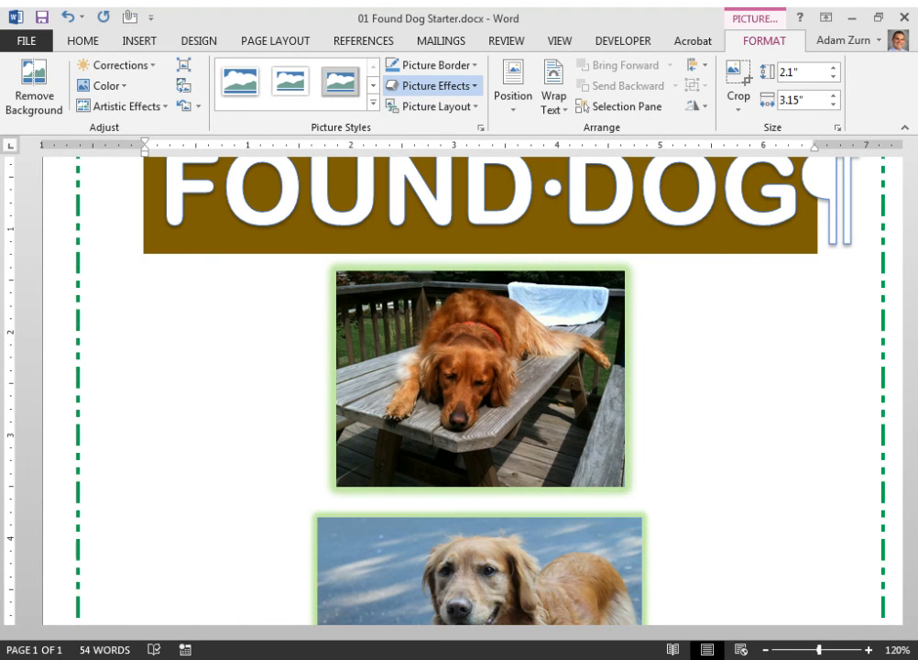
pyautogui.click(790, 423)
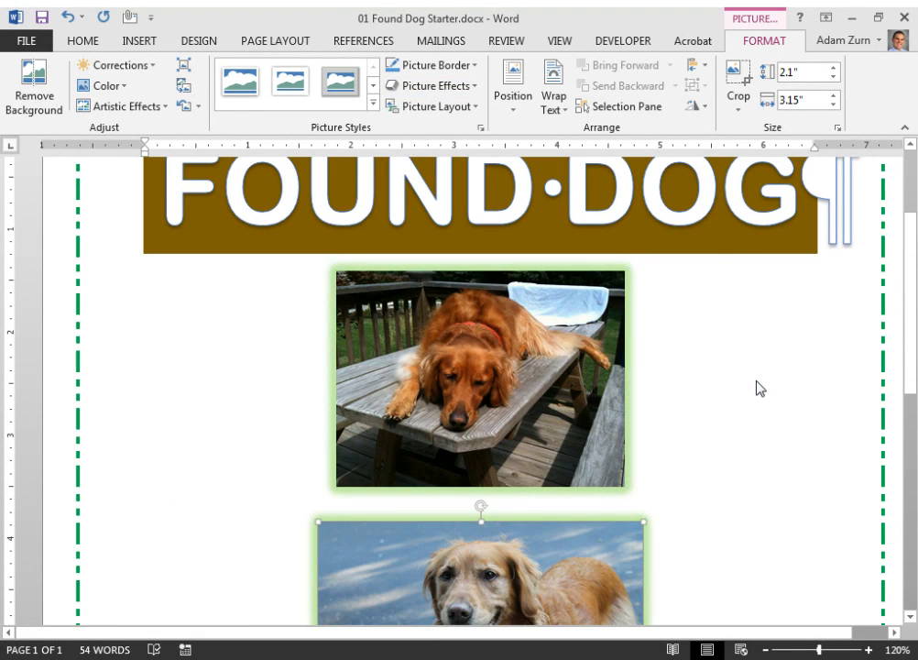
# Apply mirrored 3-D rotations to the photos, slanting the first upward to the right and the second downward to the right
pyautogui.click(537, 370)
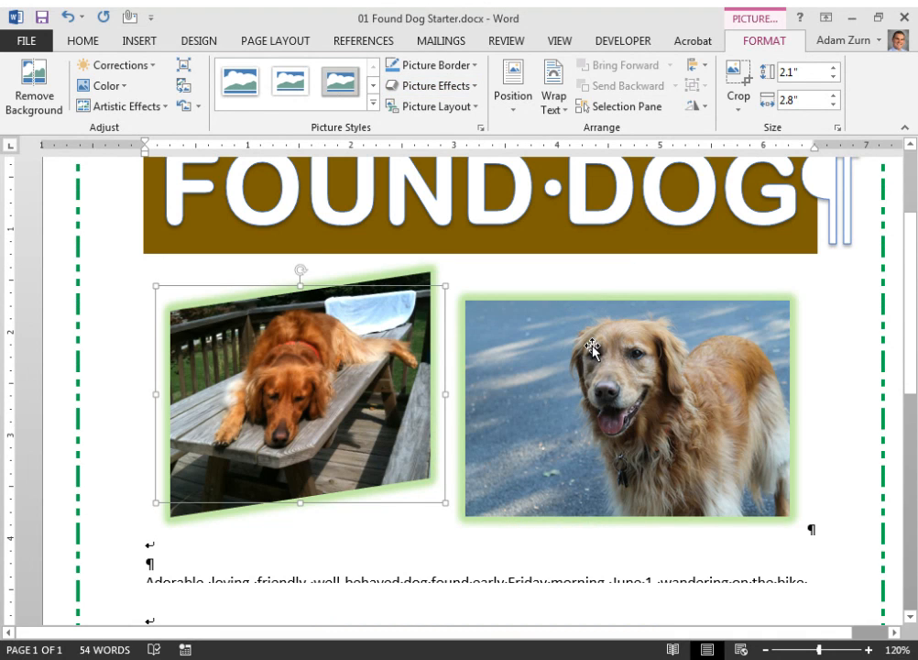
pyautogui.click(592, 353)
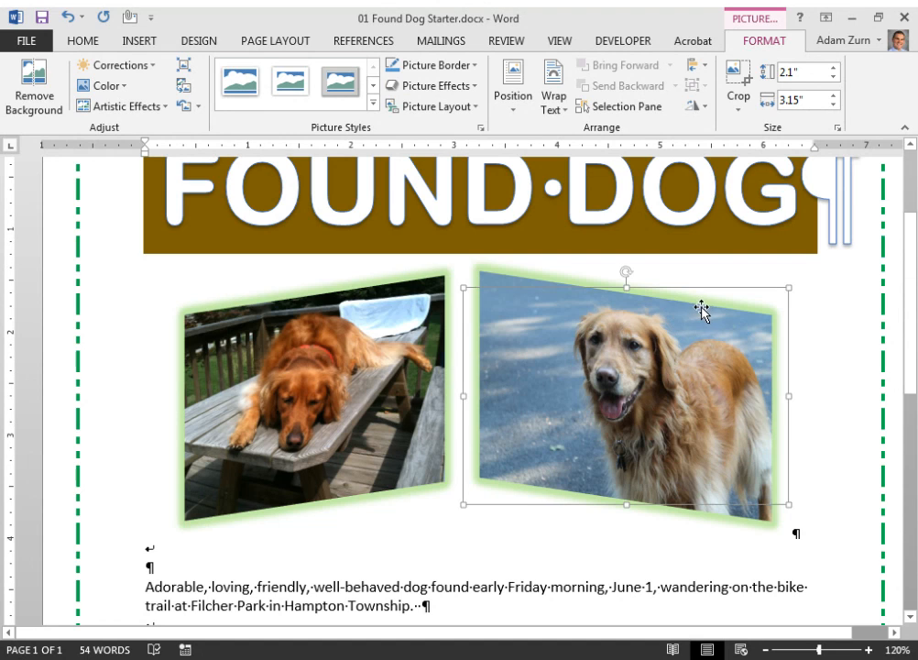
# Try a flat, lying-down 3-D rotation on the first dog photo and undo it
pyautogui.click(404, 379)
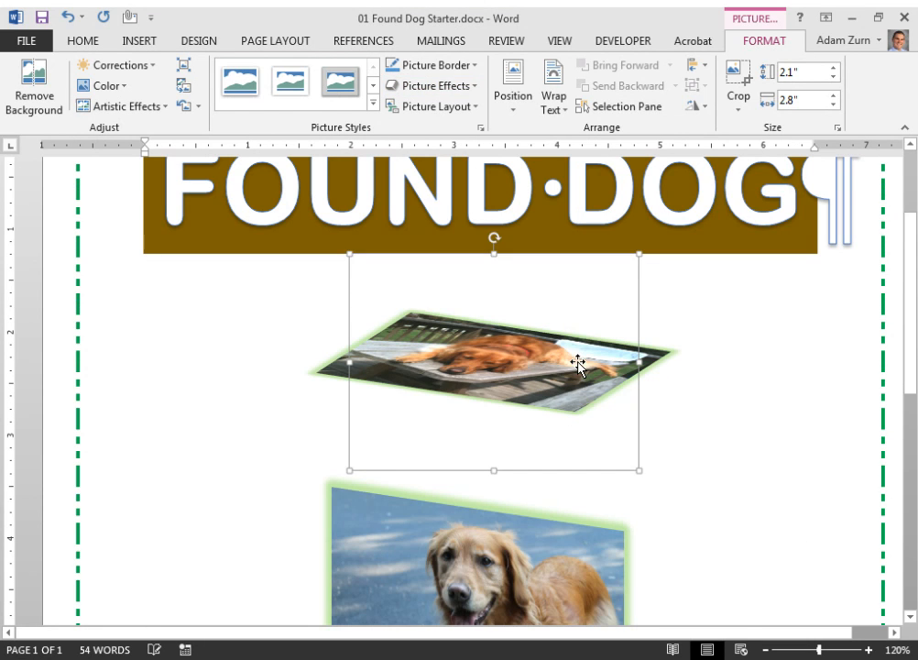
pyautogui.click(707, 420)
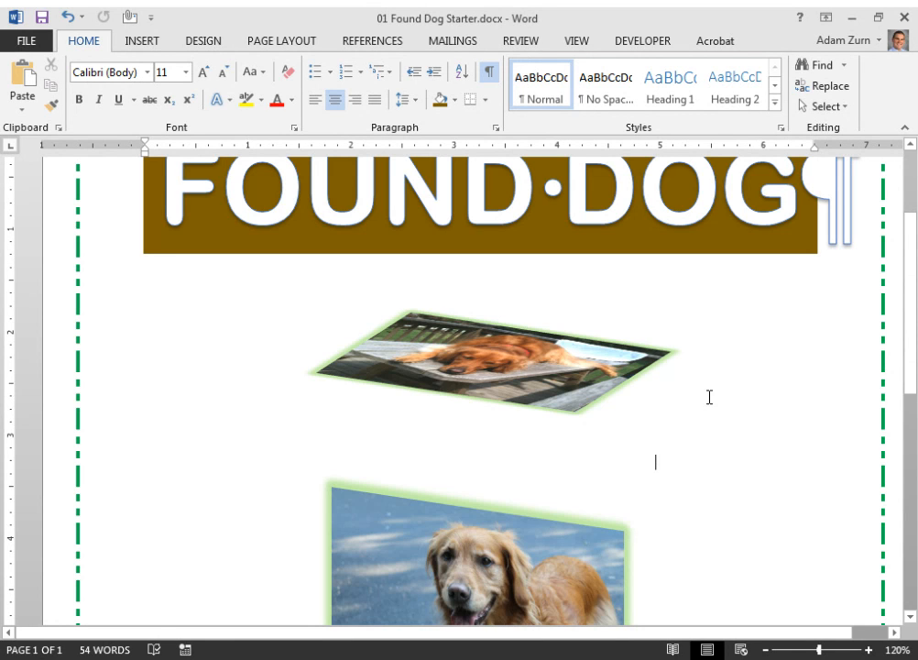
pyautogui.hotkey('ctrl', 'z')
# Delete the blank paragraph directly above the "Adorable, loving" paragraph
pyautogui.click(475, 560)
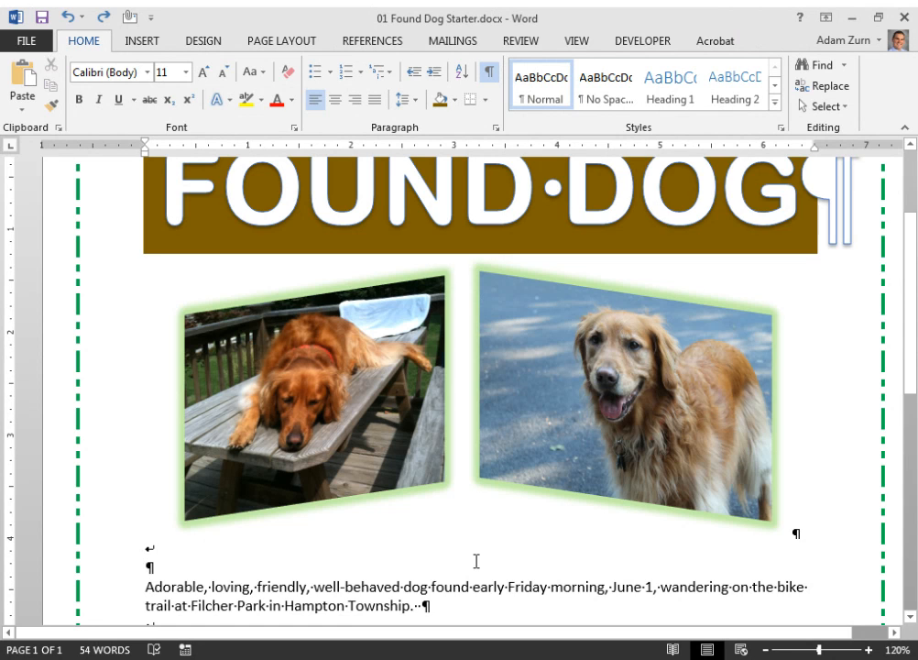
pyautogui.press('Delete')
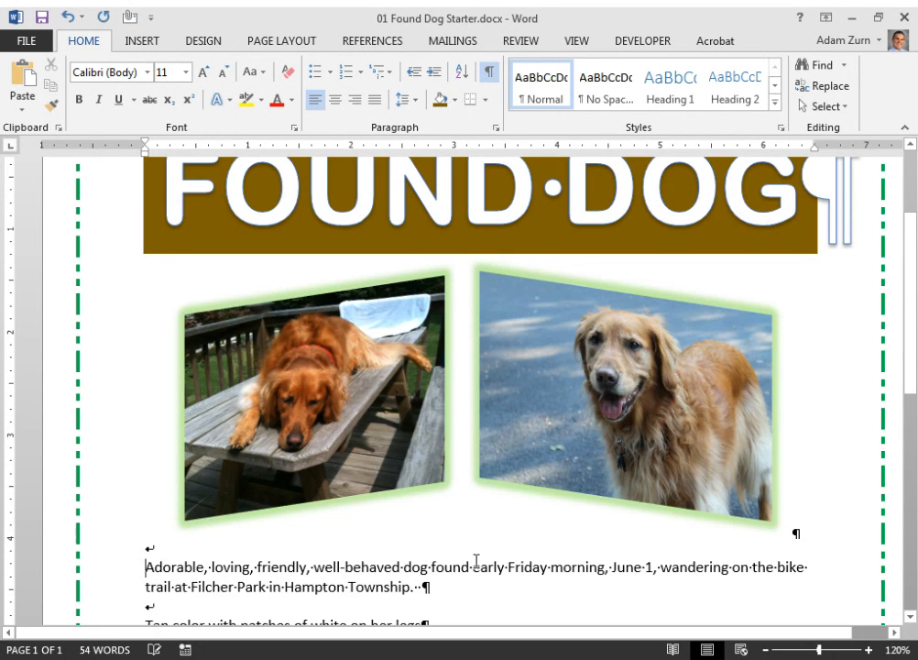
# Set all body text from "Adorable, loving" to the end of the document to 24 points
pyautogui.scroll(-2, 476, 560)
pyautogui.doubleClick(378, 492)
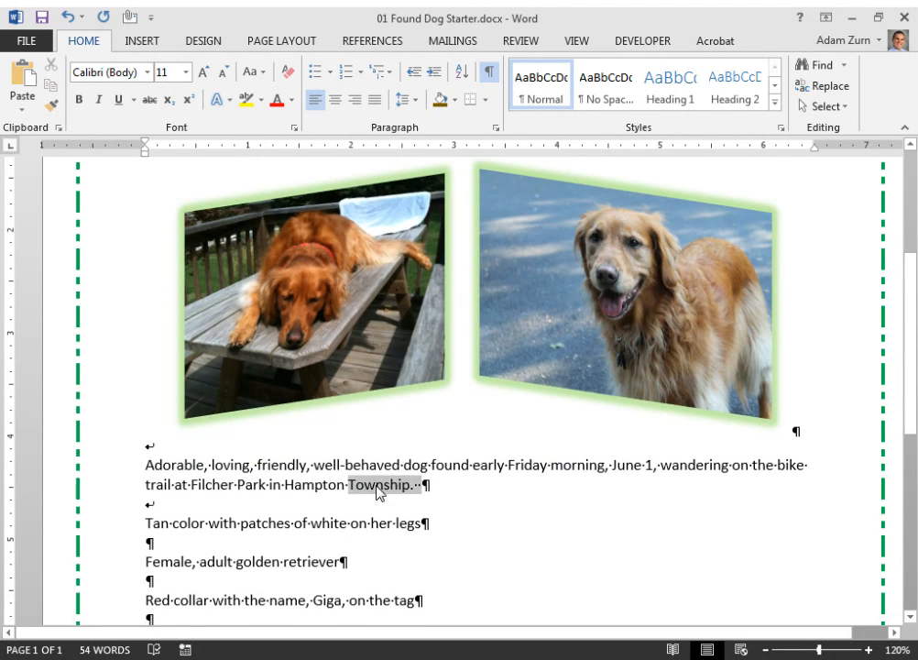
pyautogui.click(142, 466)
pyautogui.hotkey('ctrl', 'shift', 'End')
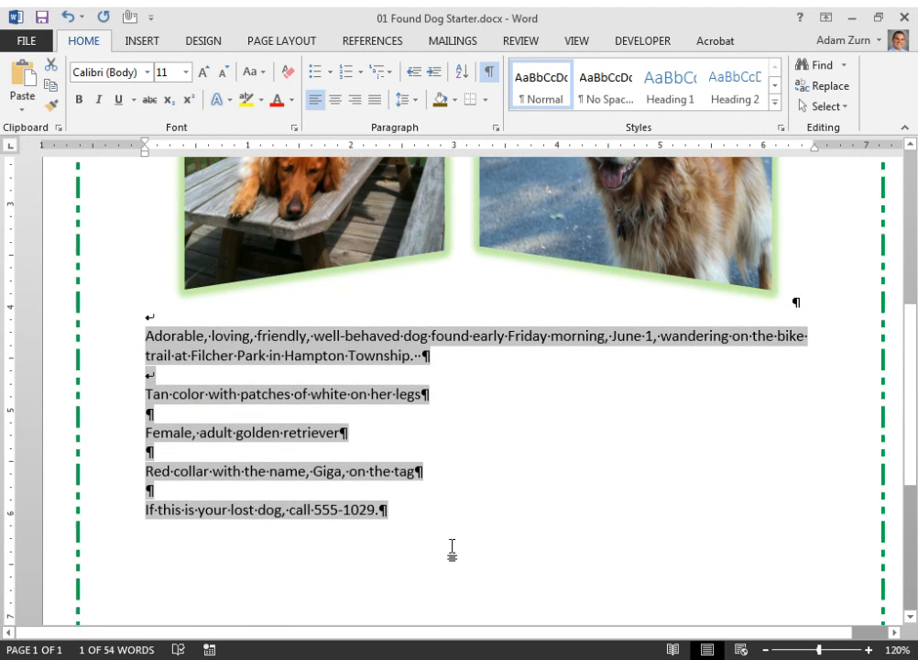
pyautogui.click(163, 74)
pyautogui.write('24')
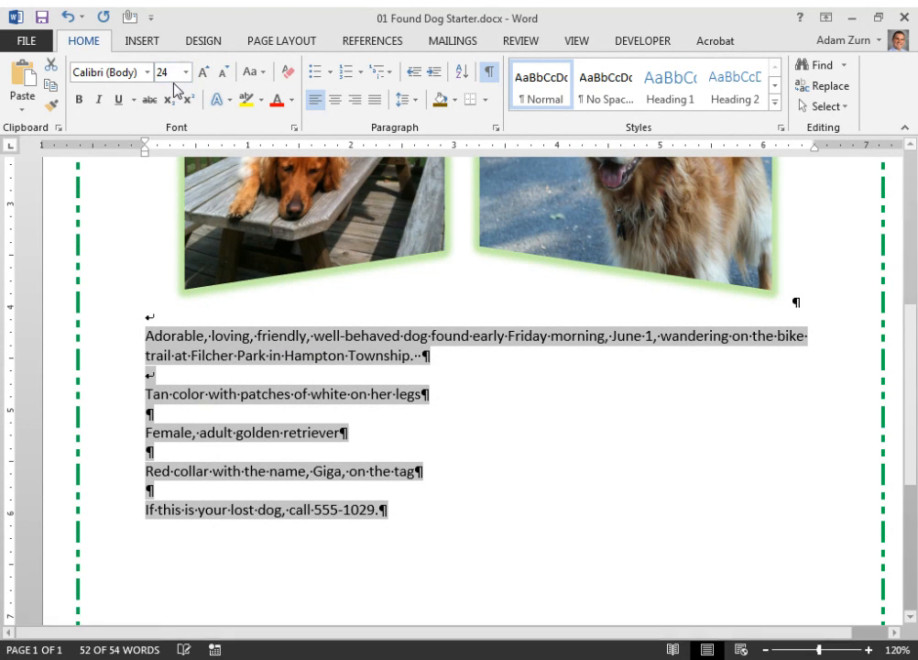
pyautogui.press('Return')
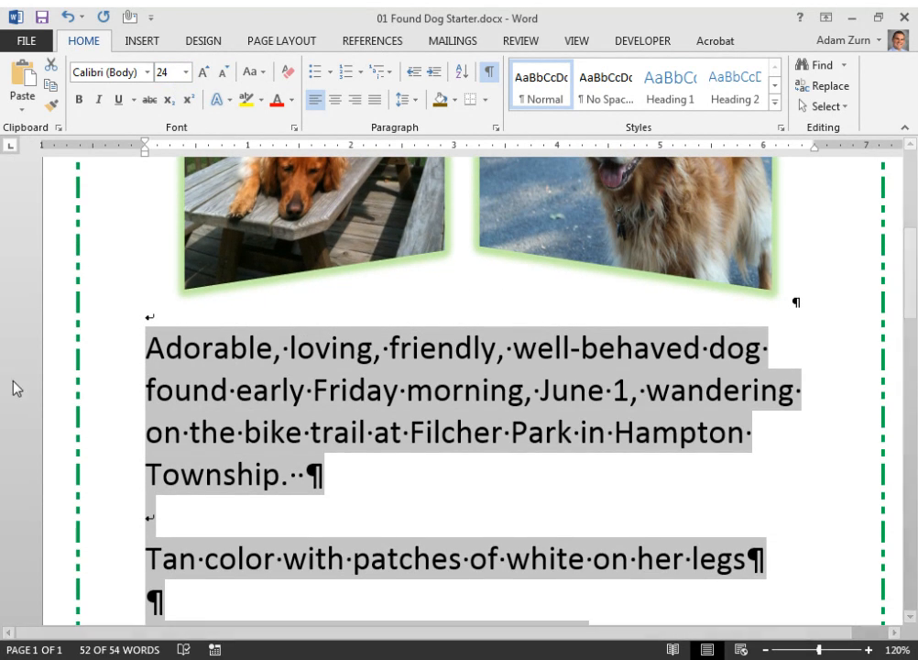
# Delete the blank paragraphs above and below the "Female, adult golden retriever" line
pyautogui.scroll(-1, 13, 389)
pyautogui.click(195, 483)
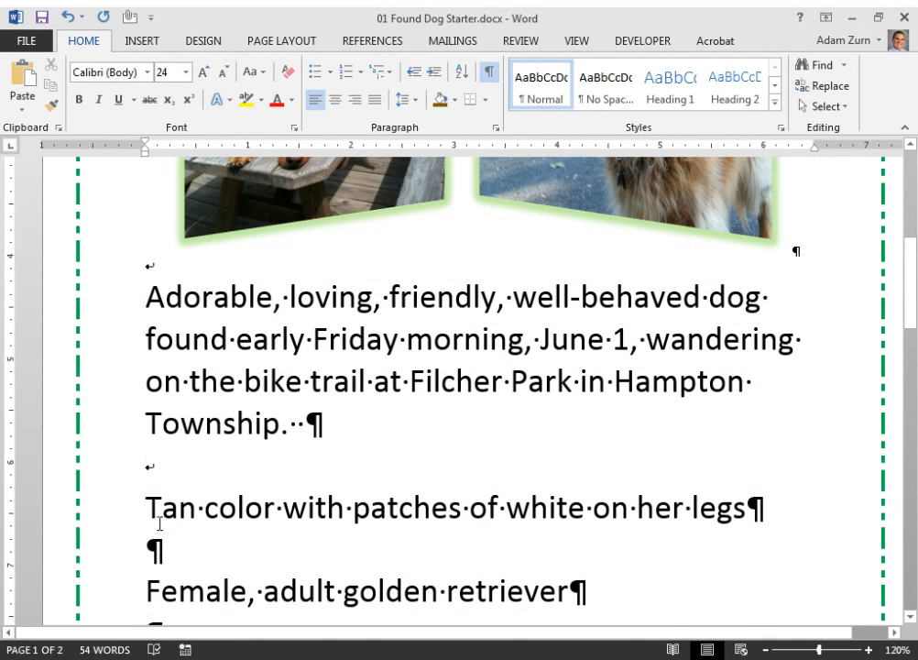
pyautogui.scroll(-1, 142, 510)
pyautogui.click(176, 502)
pyautogui.press('Delete')
pyautogui.press('Down')
pyautogui.press('BackSpace')
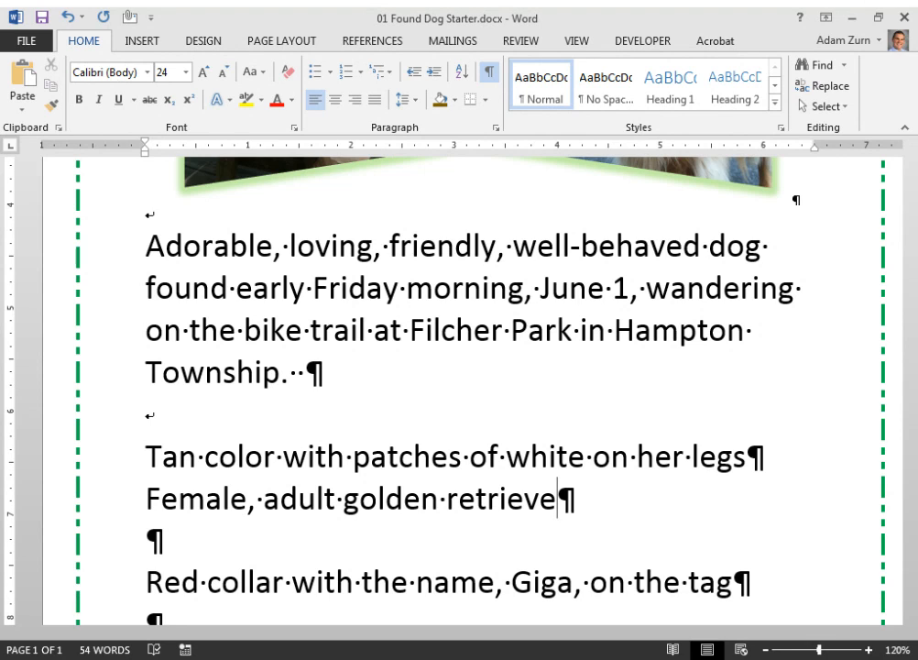
pyautogui.hotkey('ctrl', 'z')
pyautogui.click(151, 542)
pyautogui.press('BackSpace')
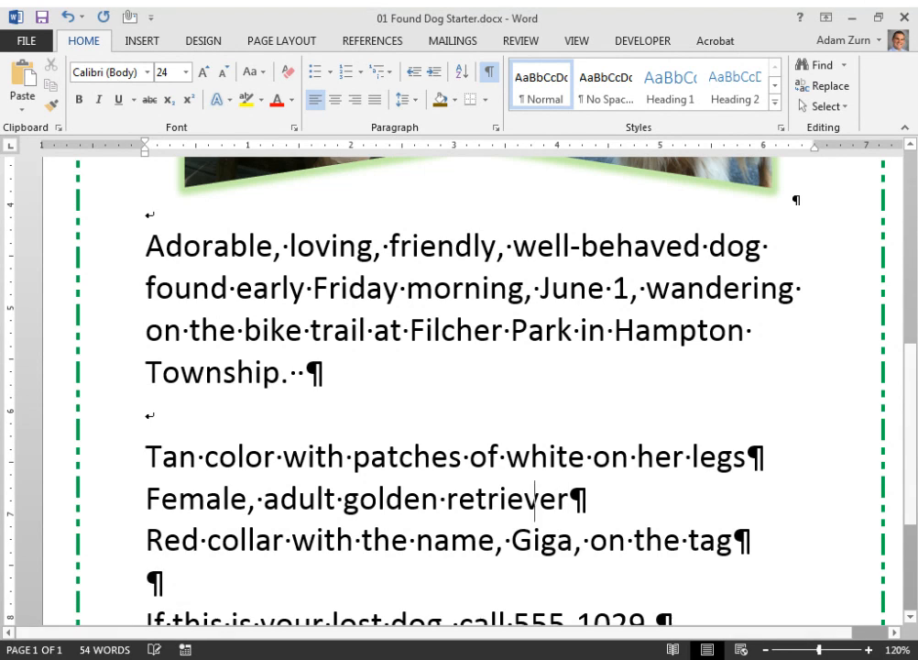
# Move the "Female, adult golden retriever" line directly above the "Tan color with patches of white" line
pyautogui.tripleClick(376, 509)
pyautogui.hotkey('ctrl', 'c')
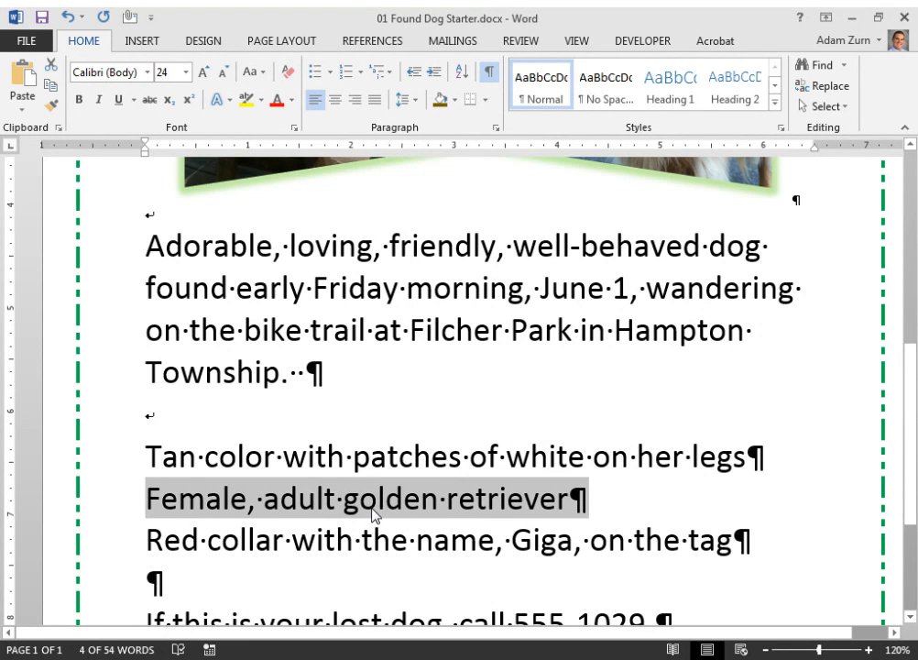
pyautogui.press('Delete')
pyautogui.click(151, 459)
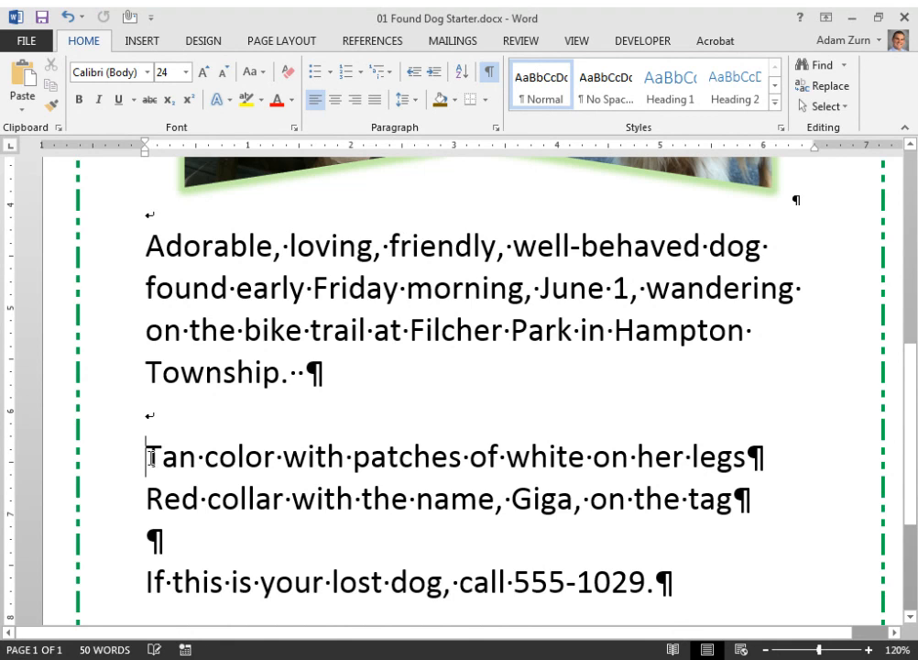
pyautogui.hotkey('ctrl', 'v')
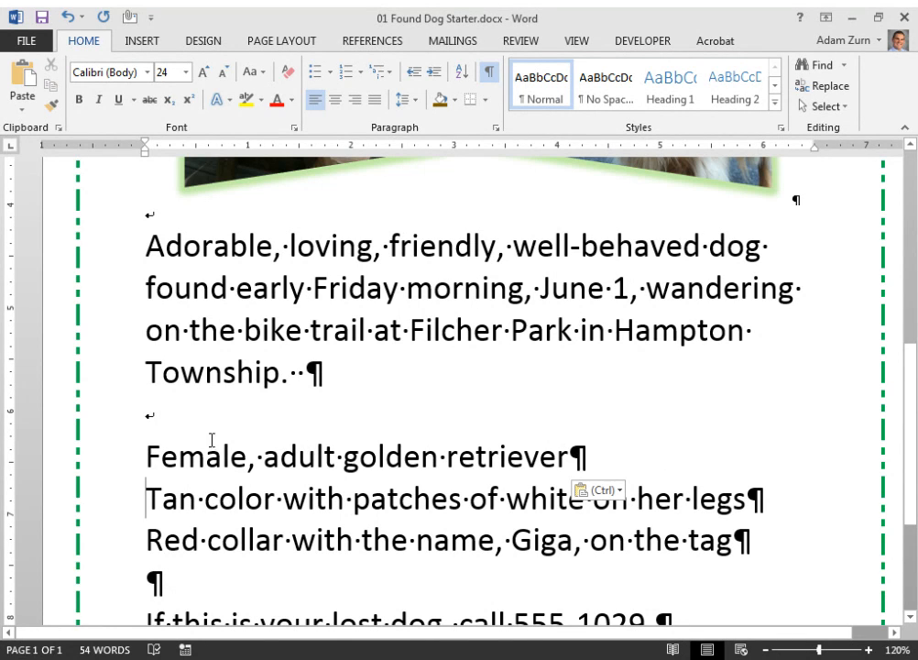
# Turn the three dog description lines into a bulleted list and remove the line break before "Female, adult golden retriever"
pyautogui.moveTo(214, 458); pyautogui.dragTo(292, 541)
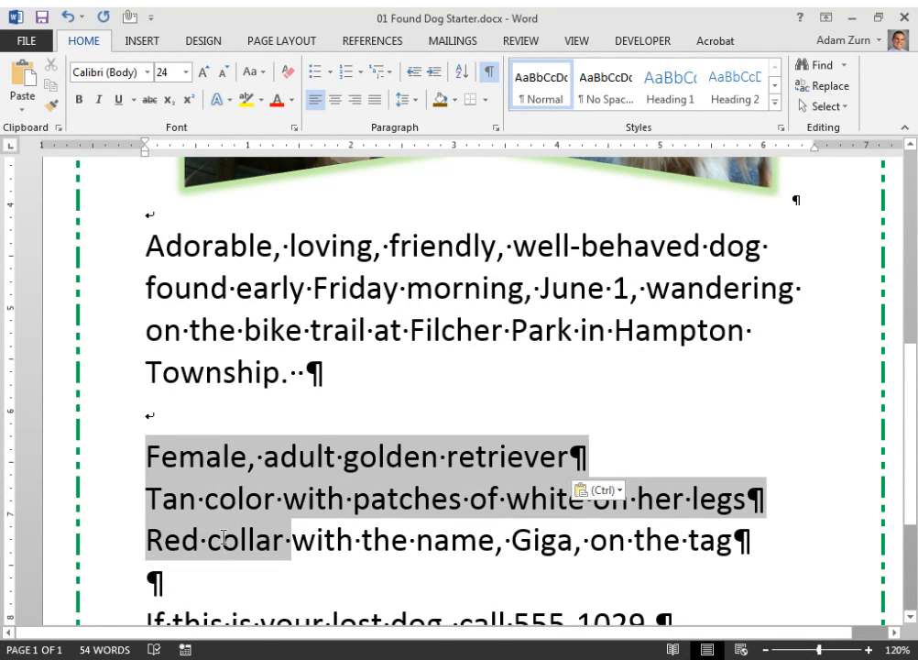
pyautogui.click(318, 81)
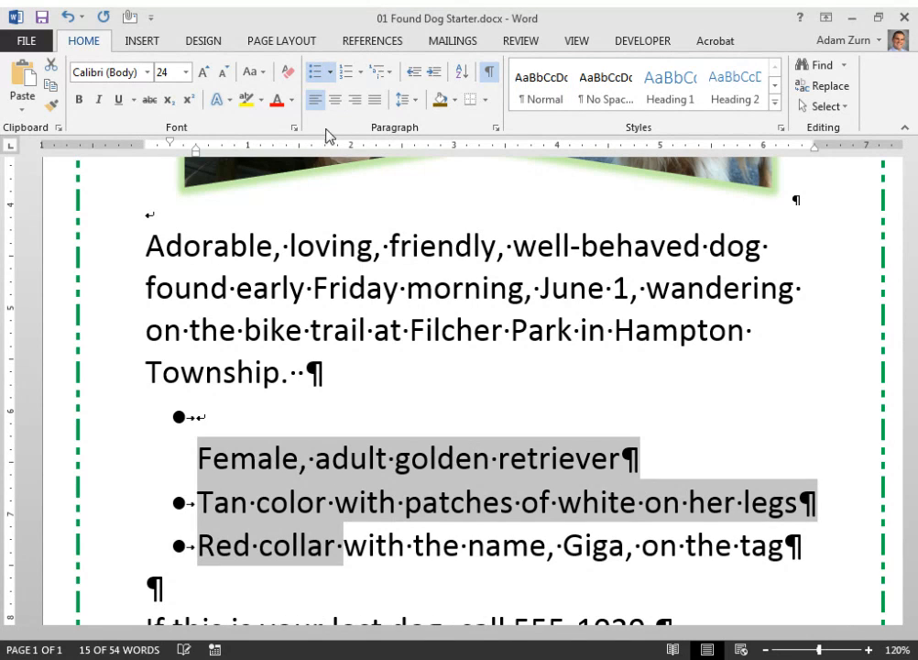
pyautogui.click(218, 418)
pyautogui.press('Delete')
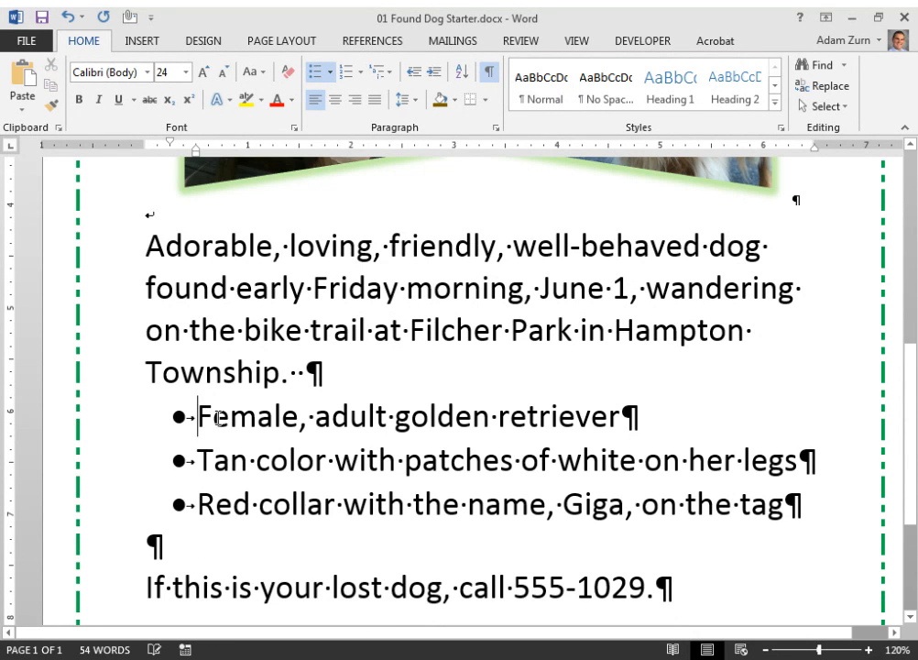
# Format the closing "If this is your lost dog" line as centered, bold and green, with its call-and-phone-number phrase underlined
pyautogui.scroll(-2, 215, 428)
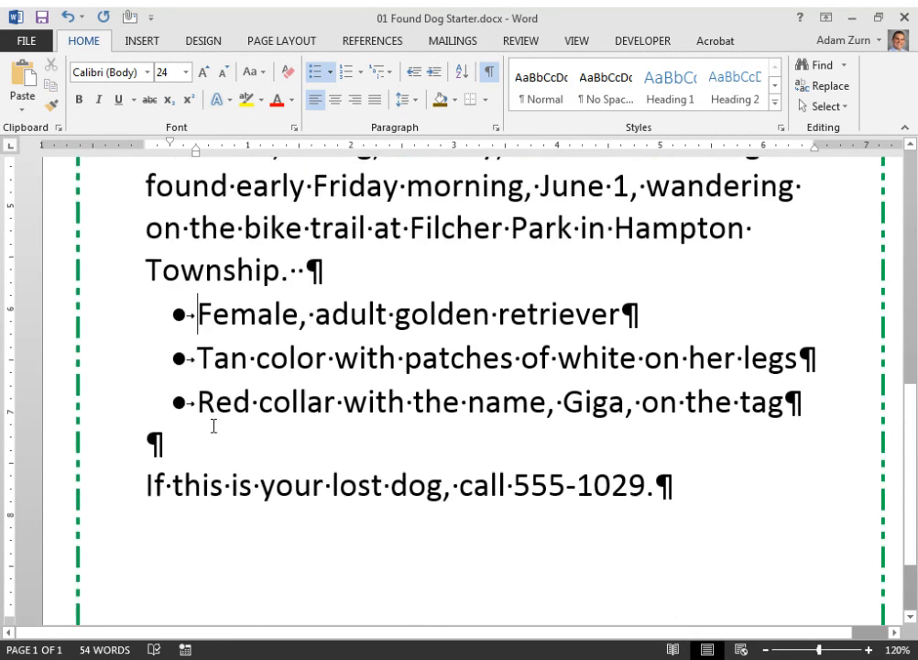
pyautogui.tripleClick(240, 490)
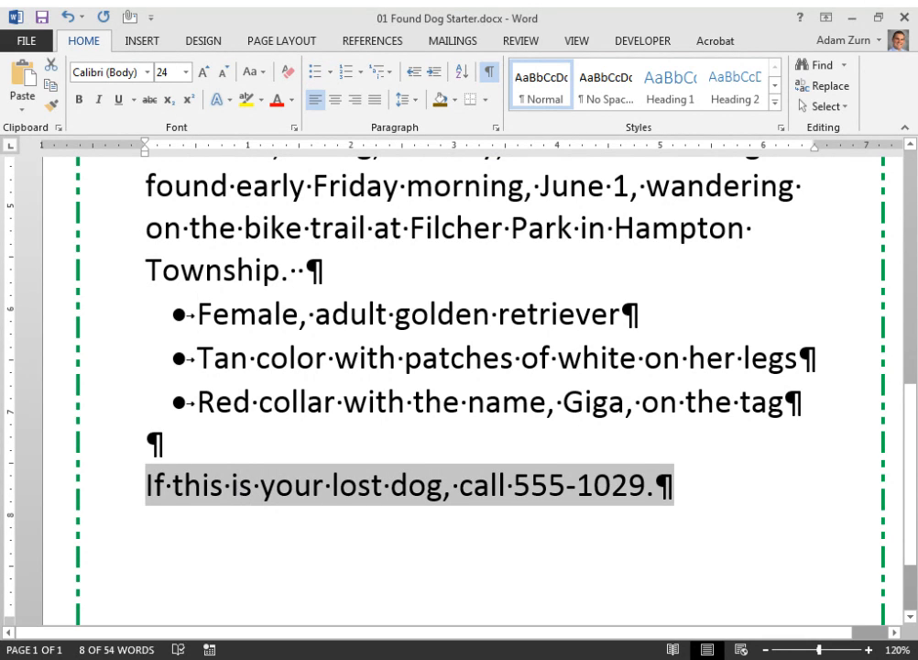
pyautogui.click(337, 102)
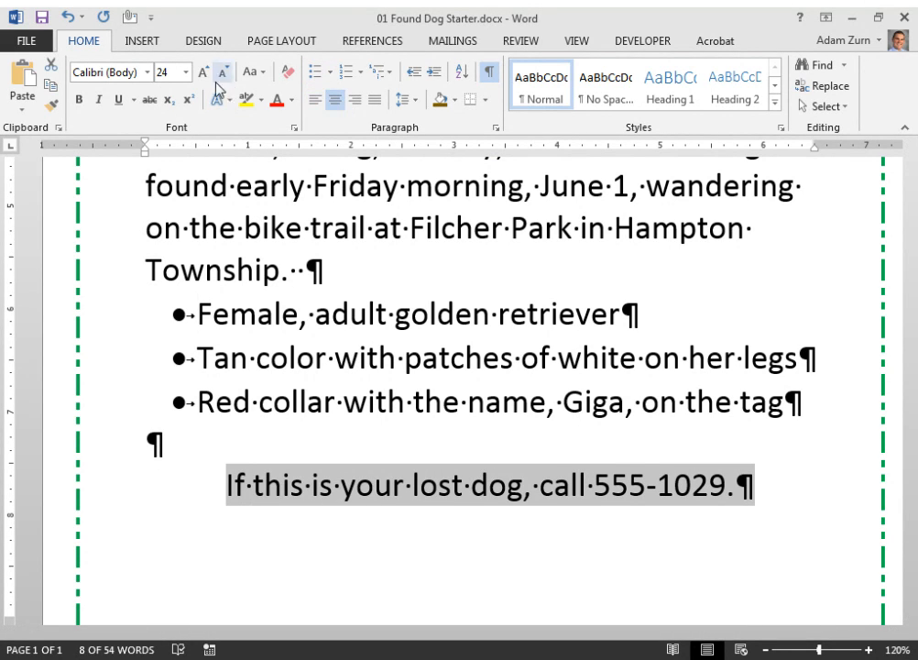
pyautogui.click(79, 99)
pyautogui.click(291, 102)
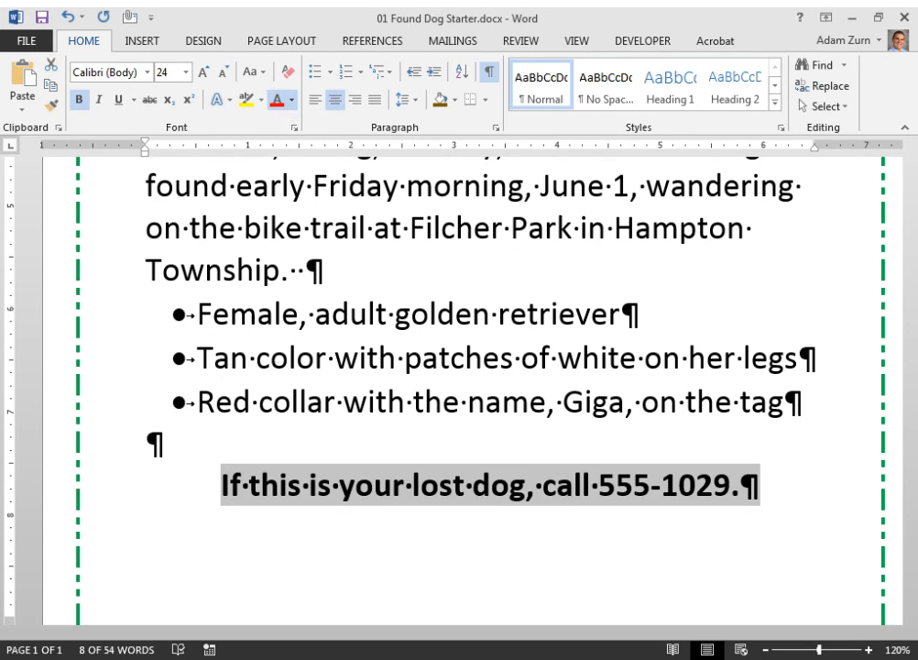
pyautogui.click(353, 253)
pyautogui.moveTo(544, 486); pyautogui.dragTo(736, 487)
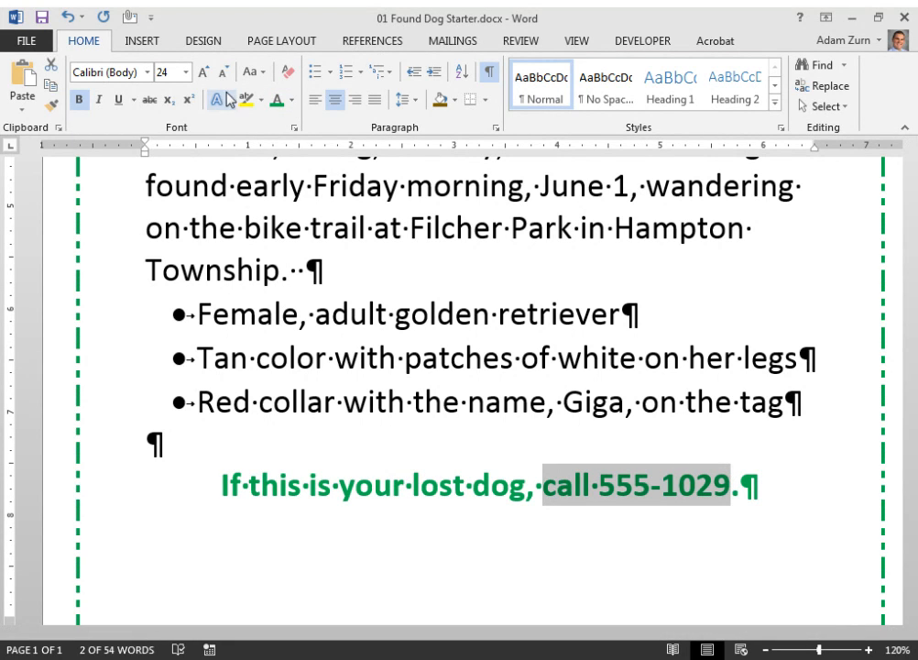
pyautogui.click(118, 100)
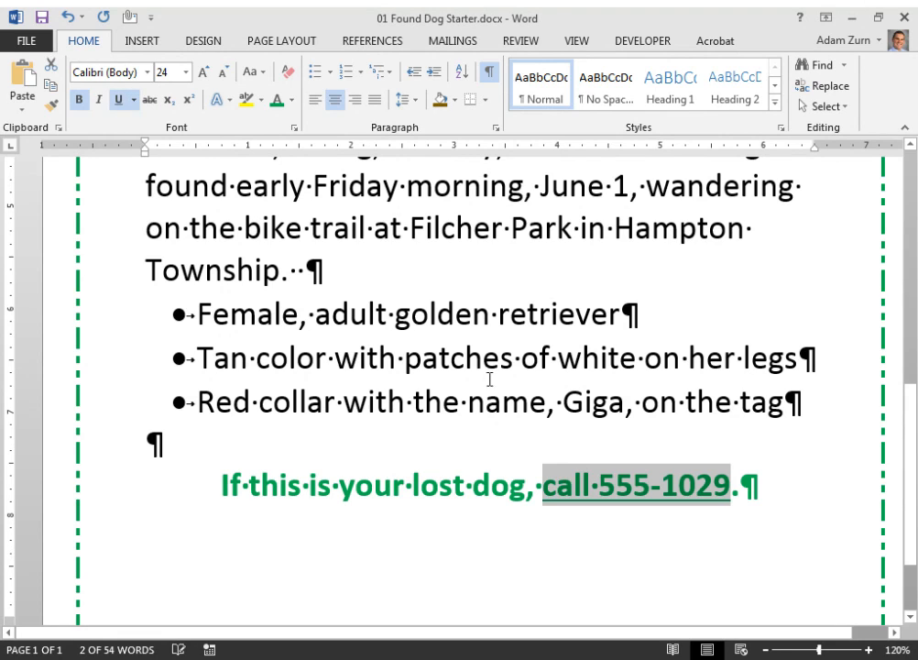
# Make the name "Giga" in the red collar bullet light blue and italic
pyautogui.doubleClick(593, 401)
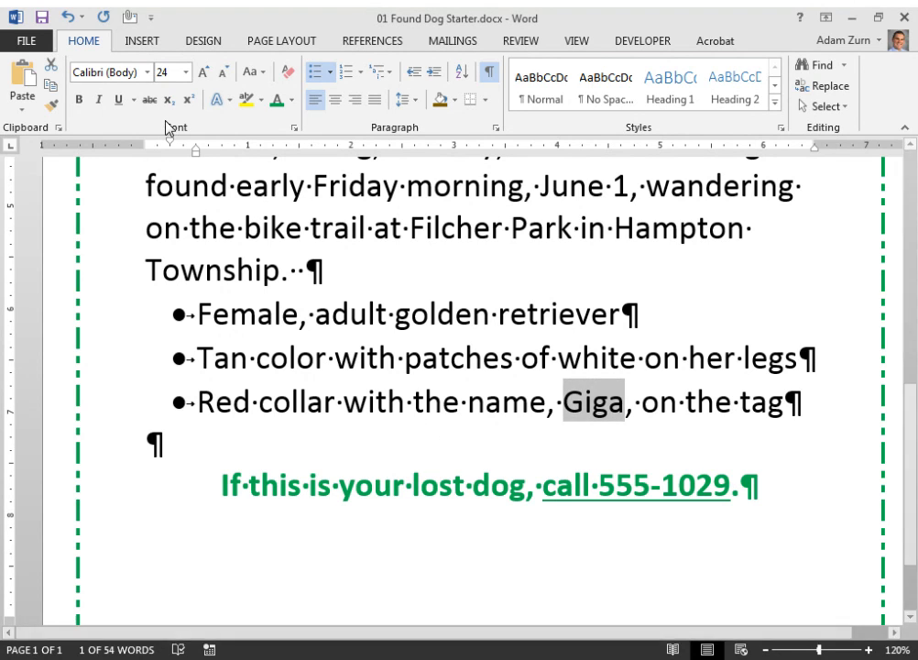
pyautogui.click(279, 100)
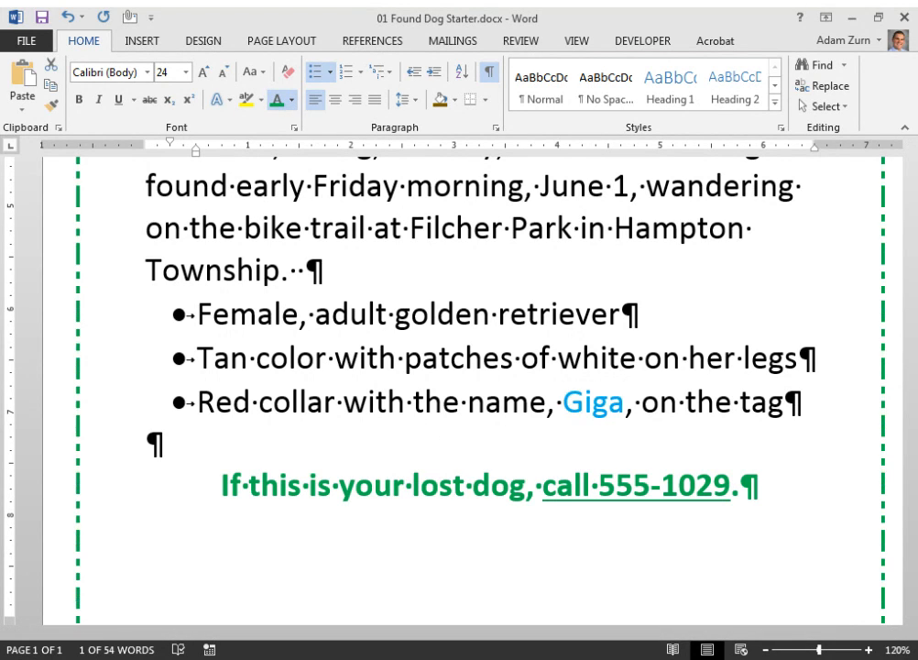
pyautogui.click(98, 99)
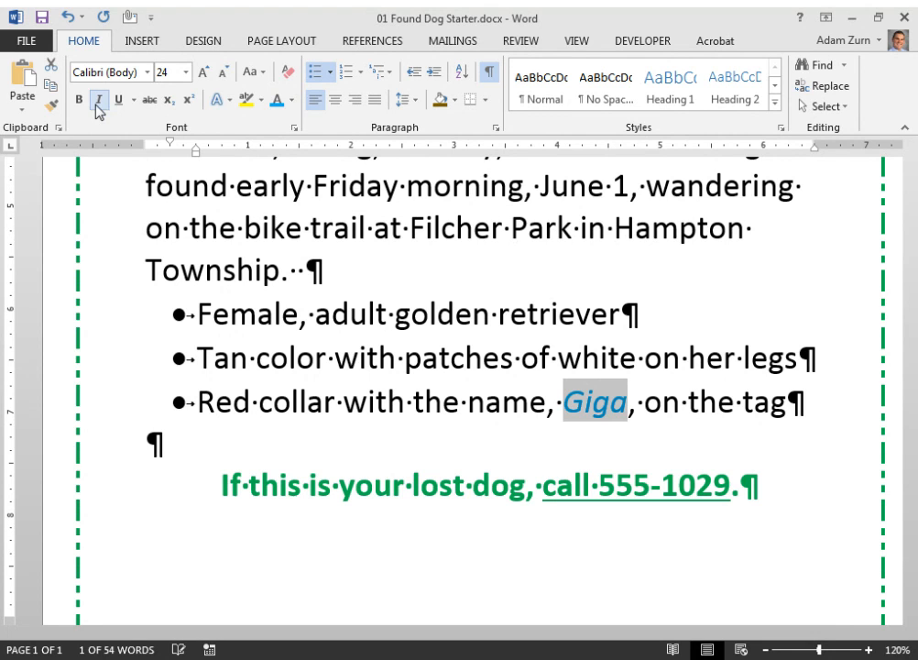
# Insert a blank paragraph between the "Adorable, loving" paragraph and the bulleted list
pyautogui.click(765, 650)
pyautogui.click(766, 650)
pyautogui.click(766, 650)
pyautogui.click(765, 650)
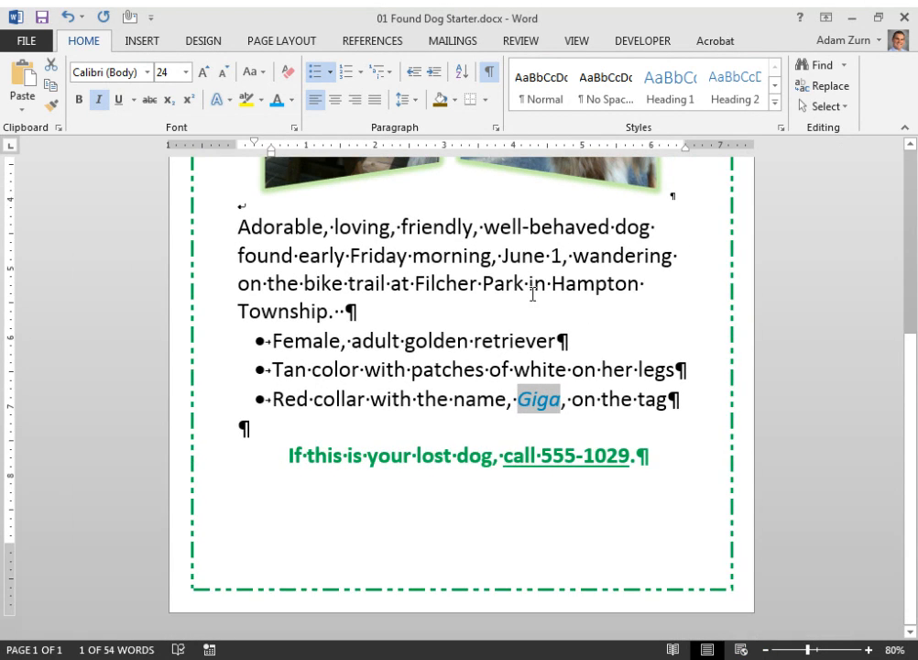
pyautogui.scroll(2, 409, 242)
pyautogui.click(379, 365)
pyautogui.press('Return')
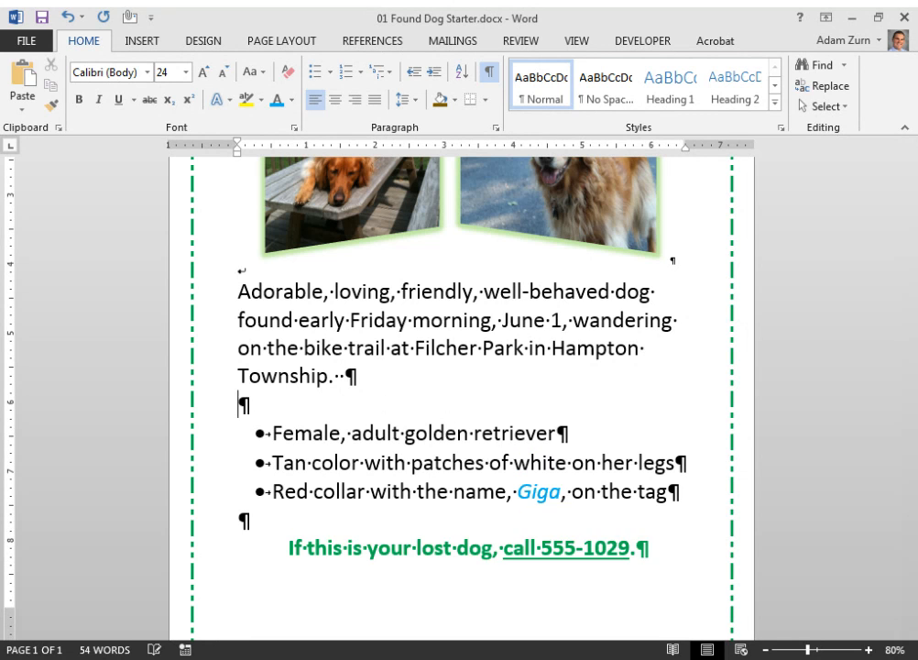
# Hide the paragraph marks and other formatting symbols, with the whole flyer in view at 40% zoom
pyautogui.click(765, 650)
pyautogui.click(765, 650)
pyautogui.click(765, 650)
pyautogui.click(765, 650)
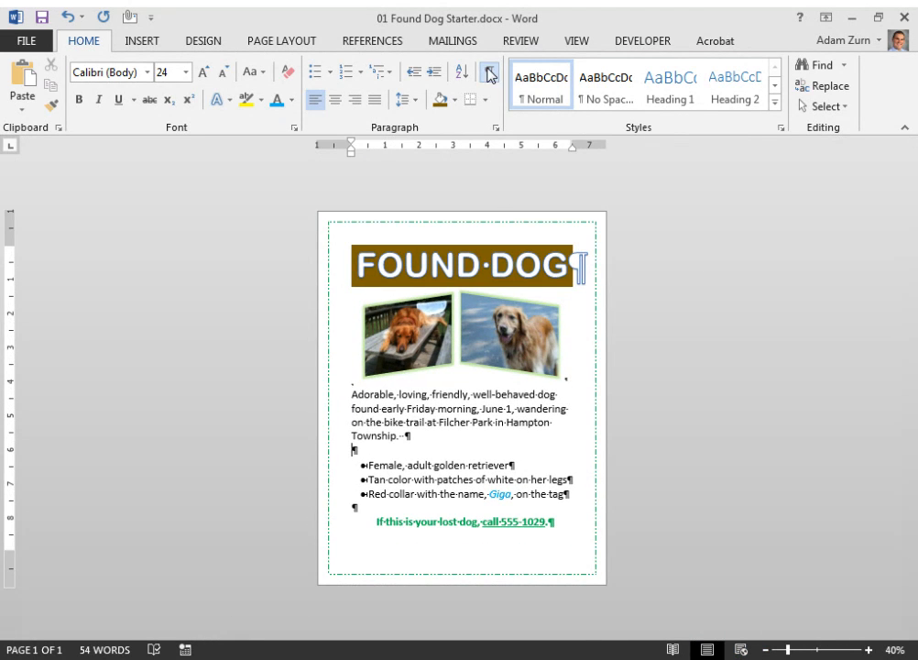
pyautogui.click(489, 70)
# Add a blank line between the FOUND DOG title and the photos, and another above the "If this is your lost dog" line
pyautogui.click(594, 288)
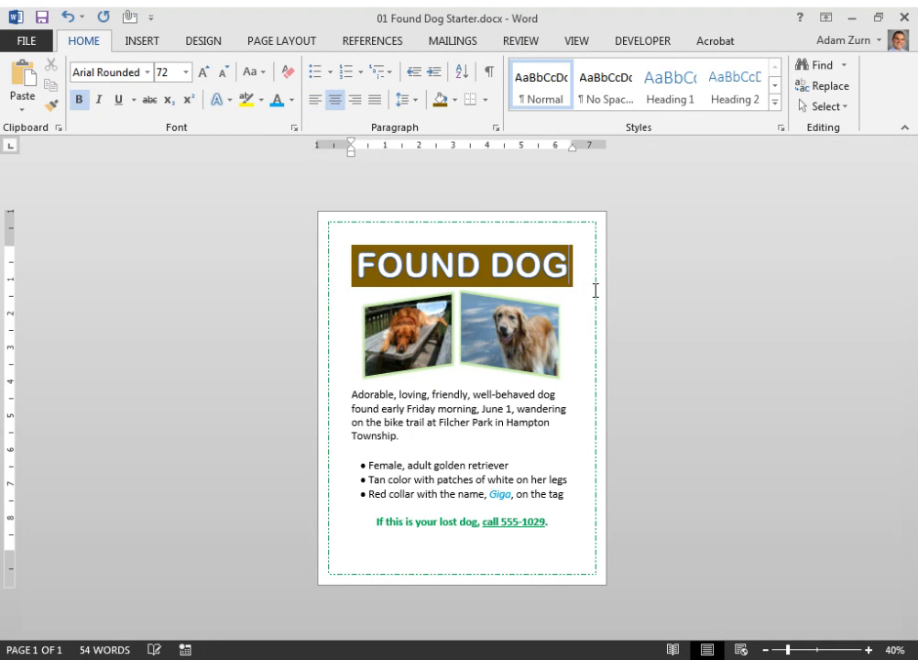
pyautogui.press('Right')
pyautogui.press('Return')
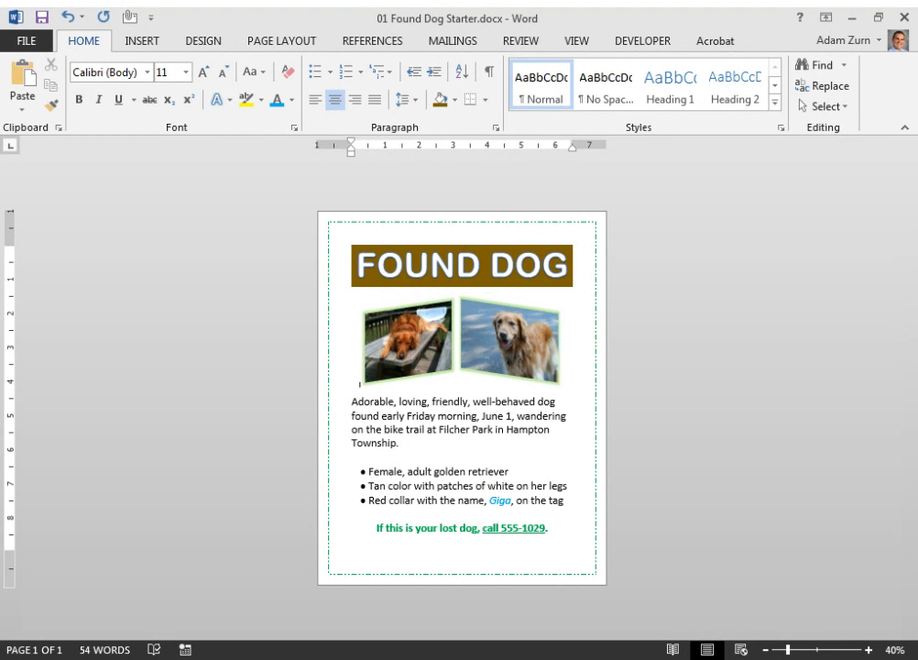
pyautogui.hotkey('ctrl', 'Home')
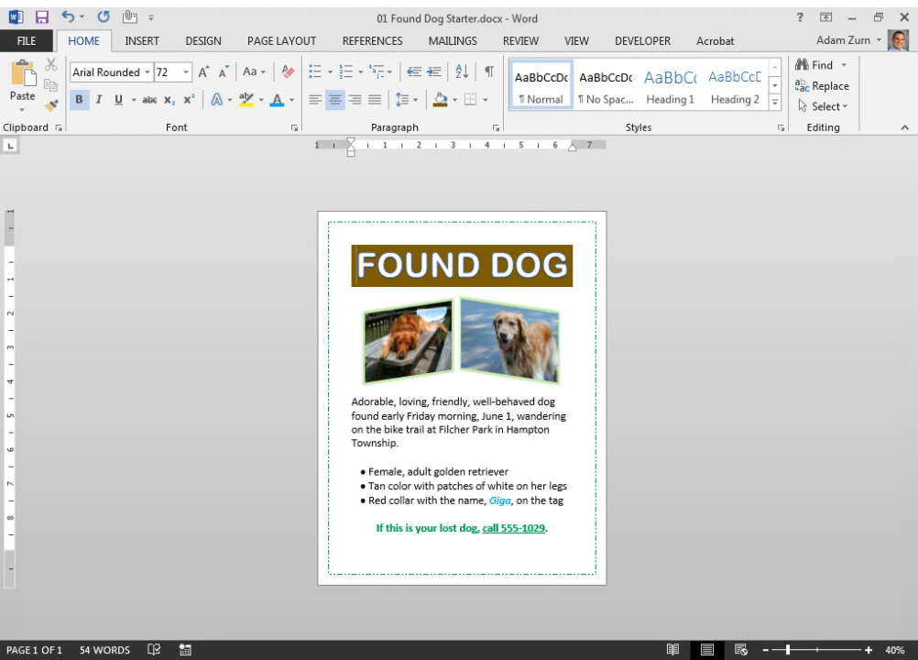
pyautogui.click(518, 515)
pyautogui.press('Return')
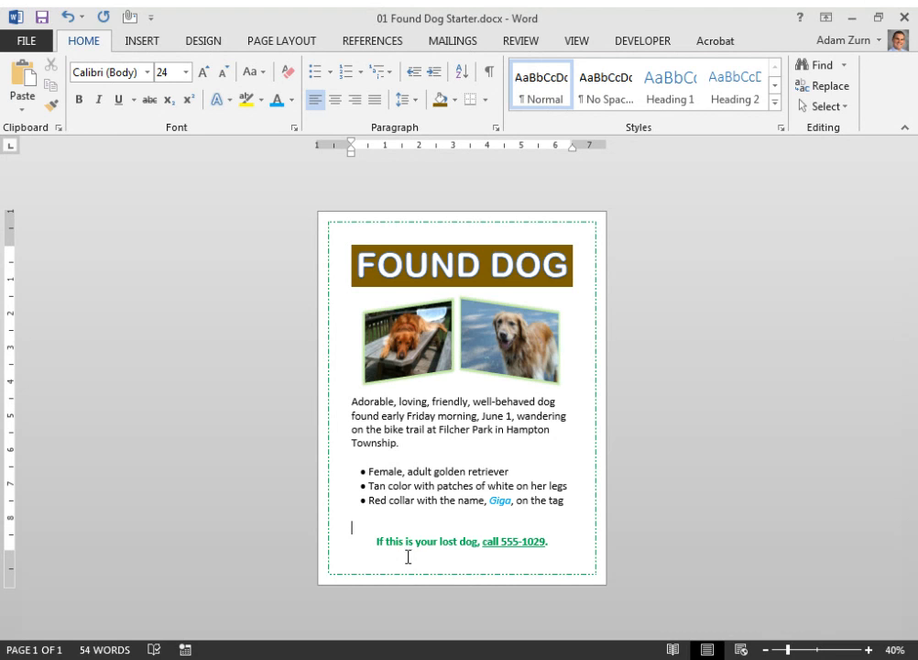
# Save the flyer to the Desktop as 01 Found Dog Starter
pyautogui.click(34, 48)
pyautogui.click(50, 222)
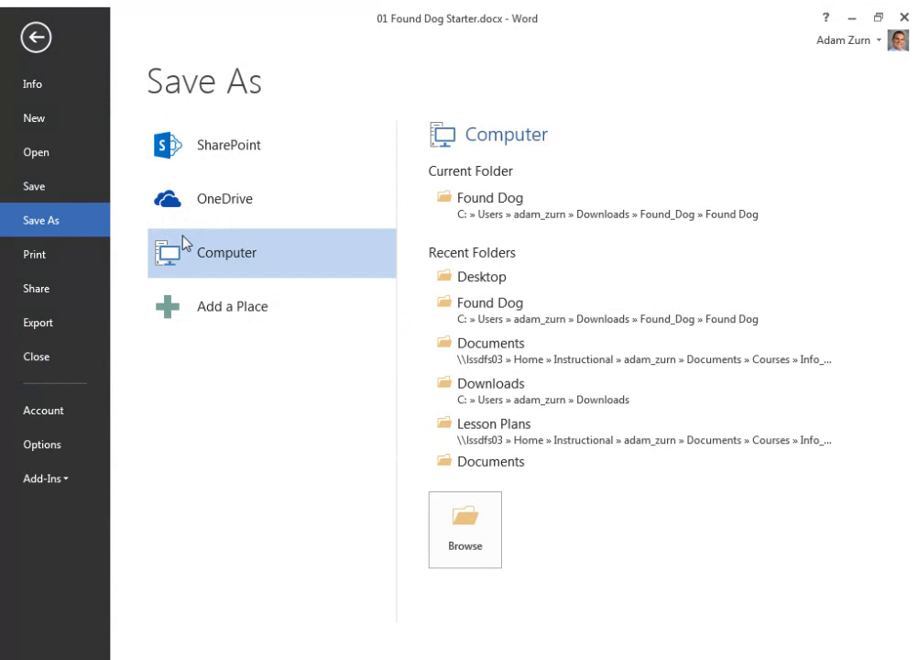
pyautogui.click(458, 208)
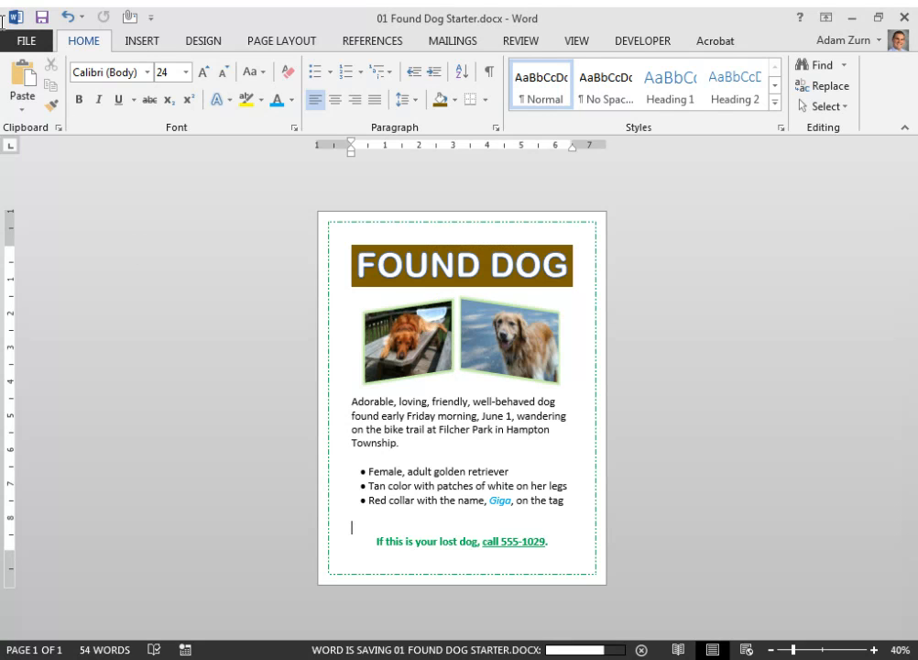
# Start saving another copy of the flyer on the computer and browse for its destination folder
pyautogui.click(36, 44)
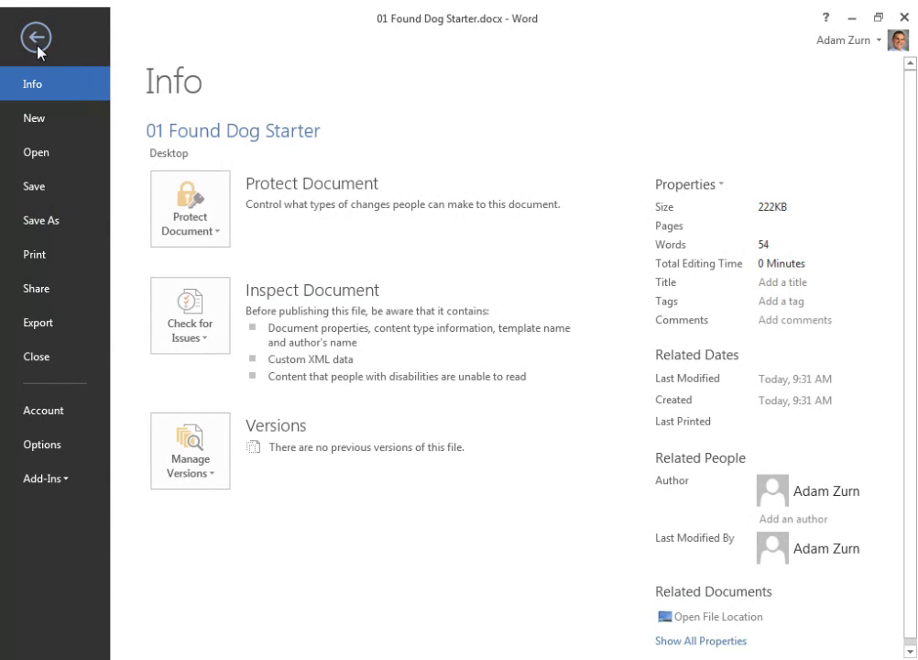
pyautogui.click(46, 229)
pyautogui.click(472, 197)
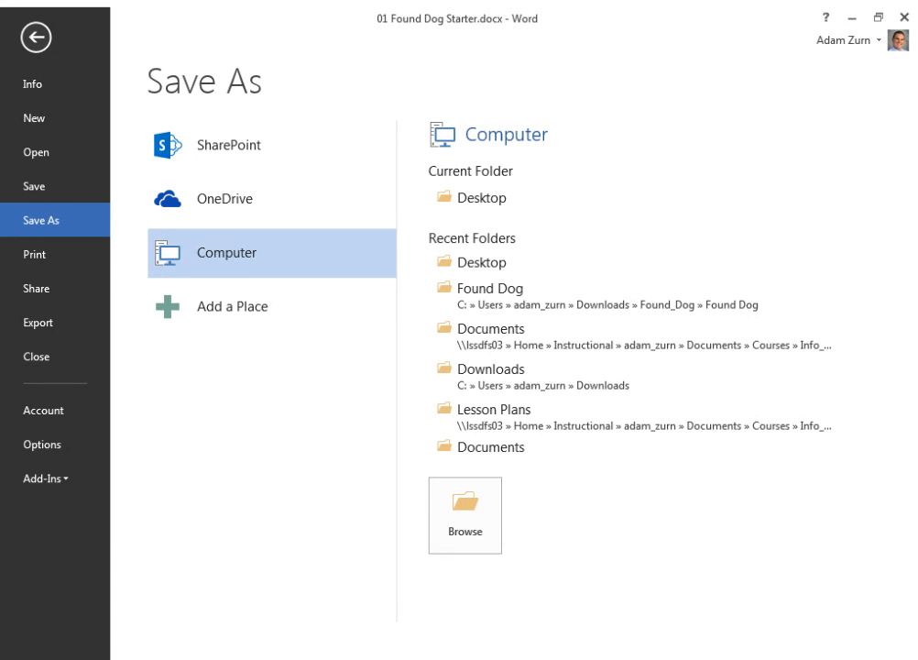
pyautogui.click(465, 516)
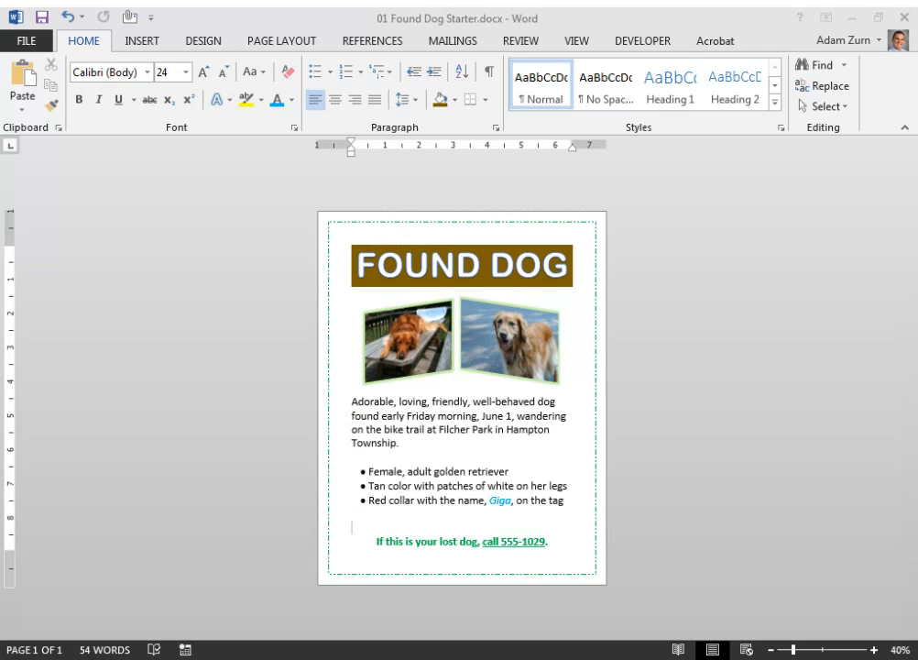